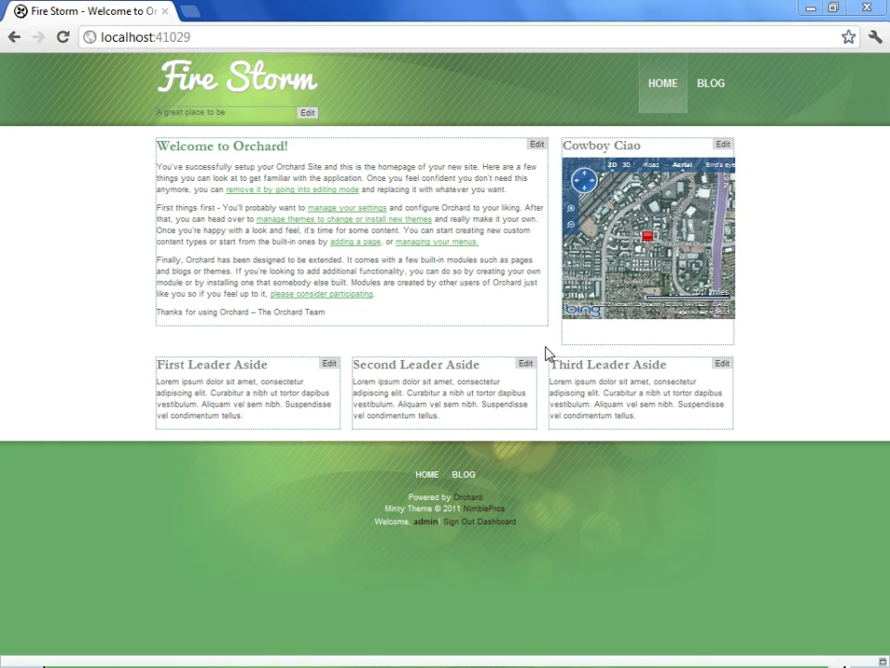
Open the Fire Storm site's admin dashboard from the home page footer's Dashboard link.
left_click(493, 522)
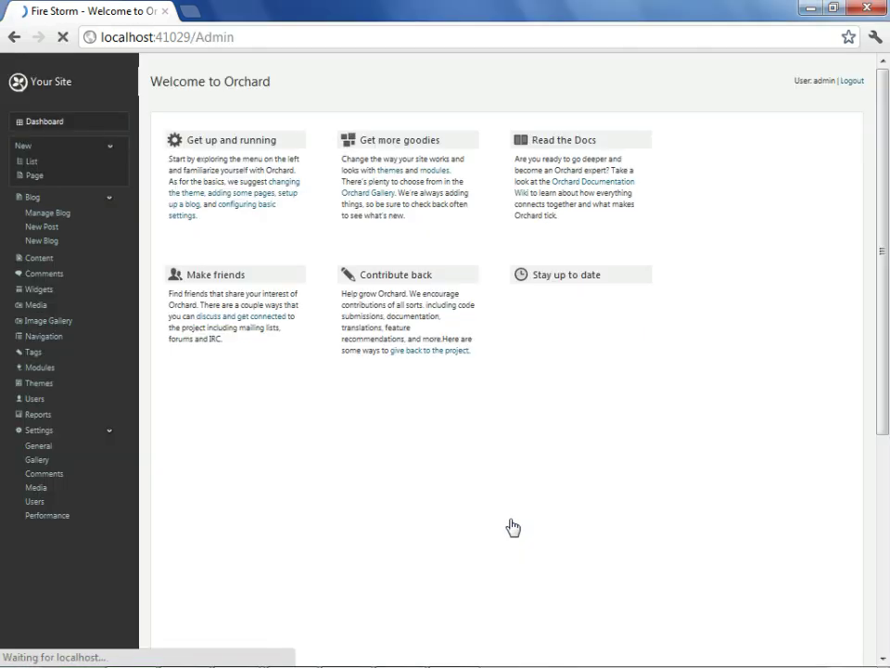
Find 'messaging' in the module gallery, install Messaging, and enable its Messaging feature.
left_click(56, 368)
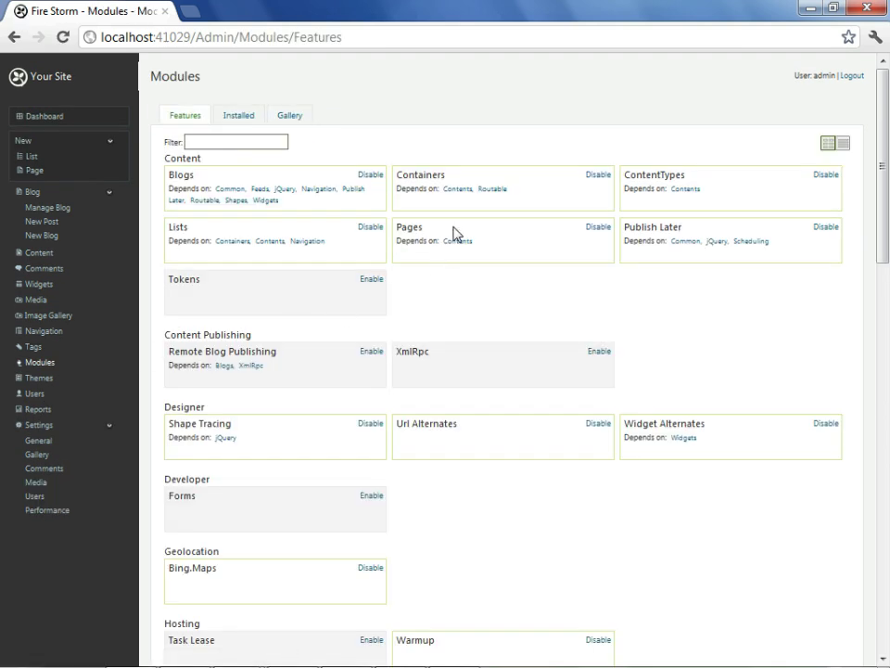
left_click(287, 120)
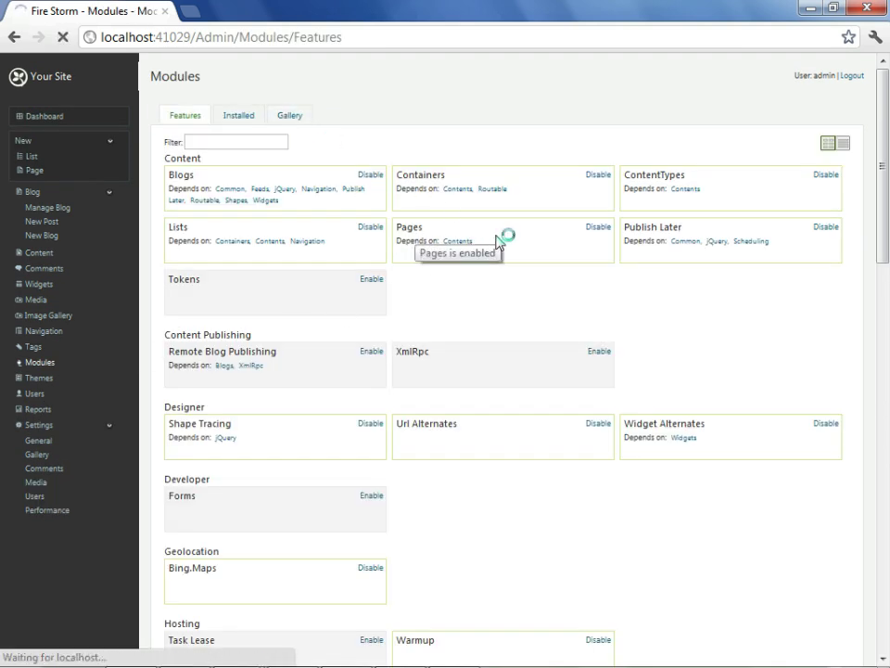
left_click(730, 139)
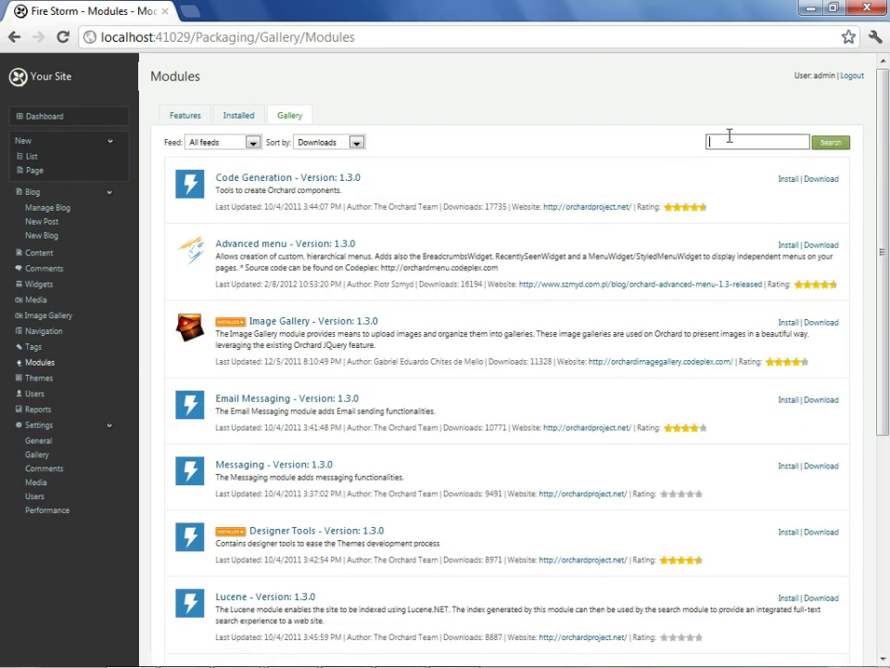
type("messaging")
left_click(837, 144)
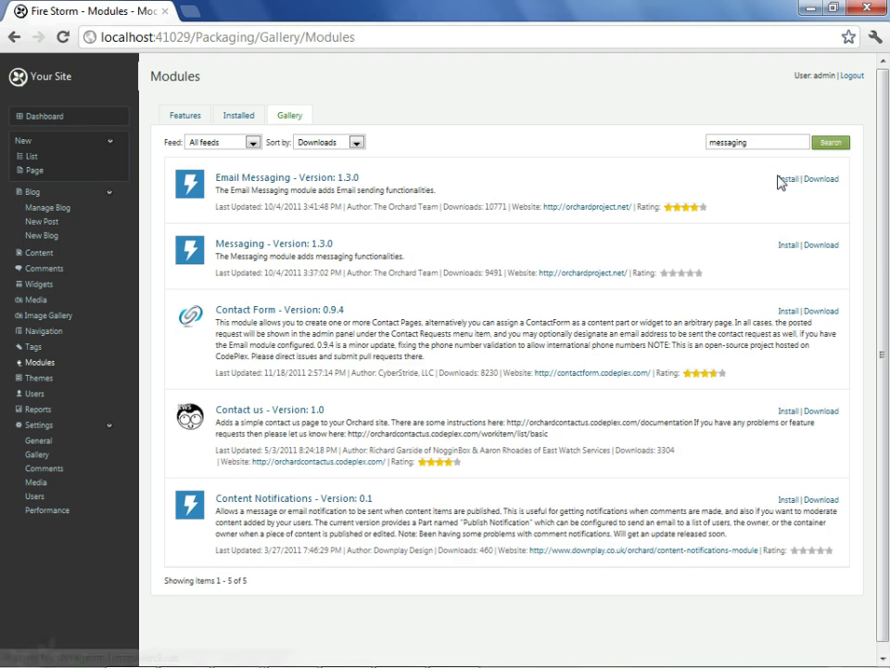
left_click(788, 247)
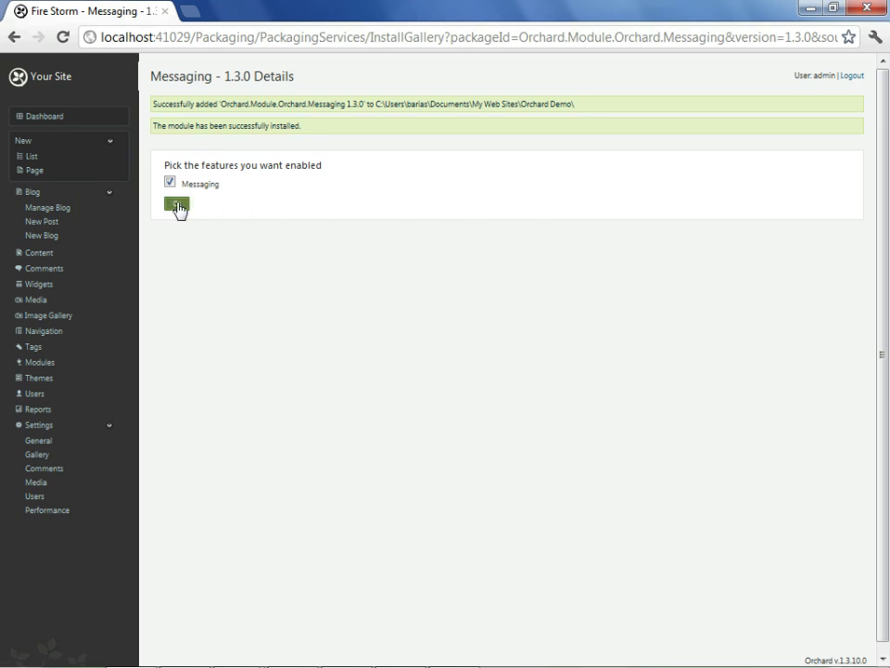
left_click(176, 203)
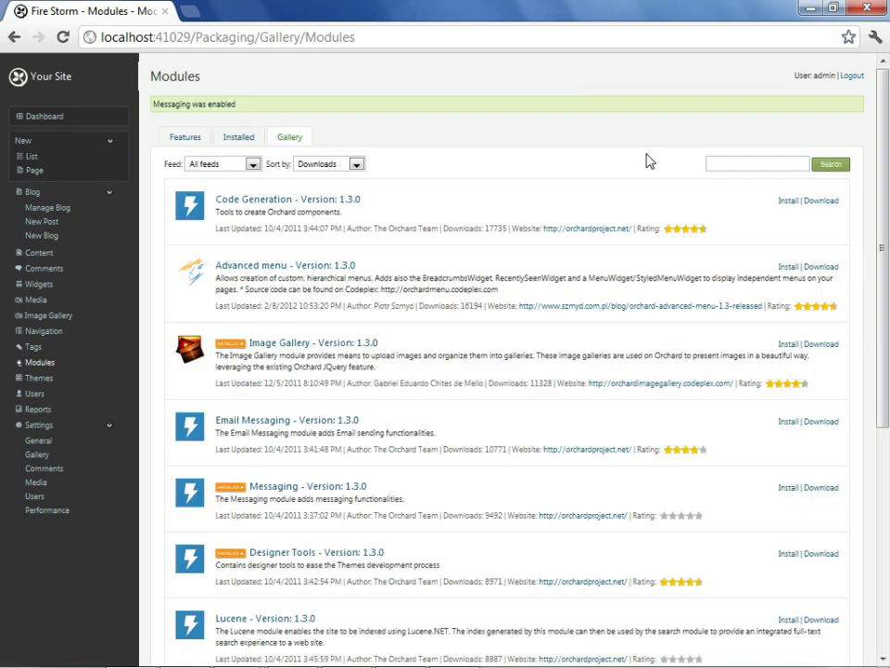
Install Email Messaging from the 'messaging' gallery search with its Email Messaging and Email Rules features.
left_click(755, 168)
type("messaging")
left_click(829, 173)
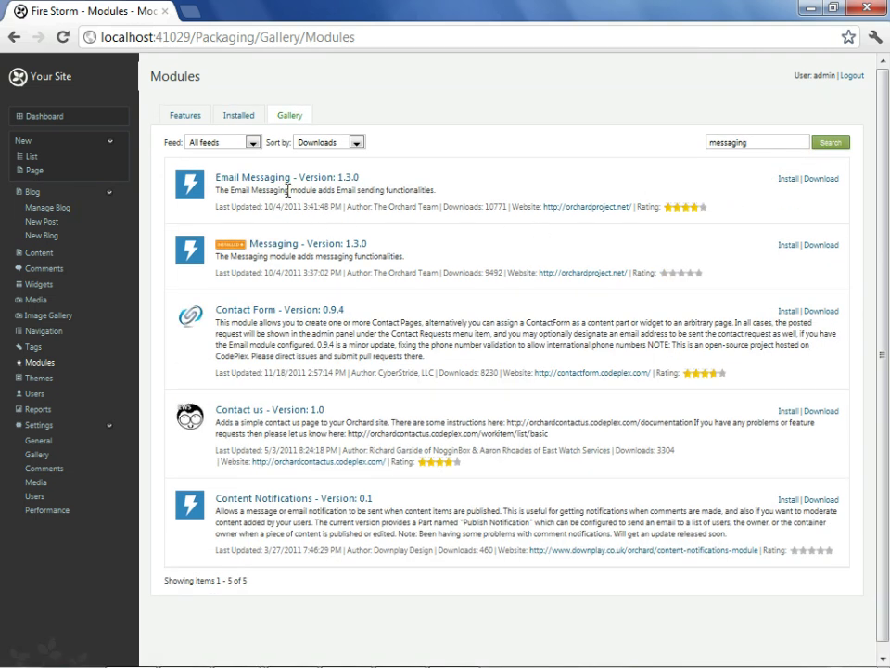
left_click(789, 182)
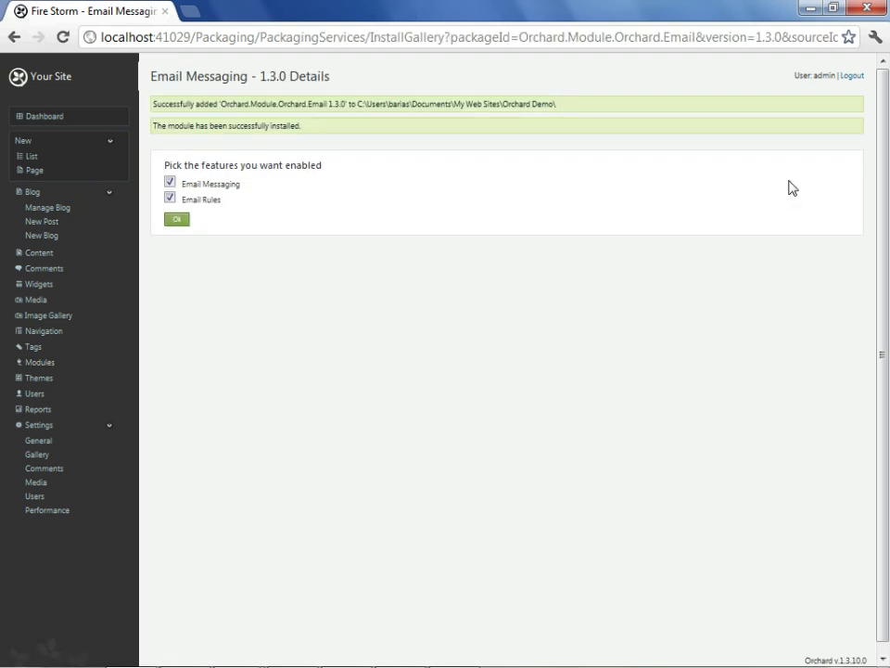
left_click(181, 221)
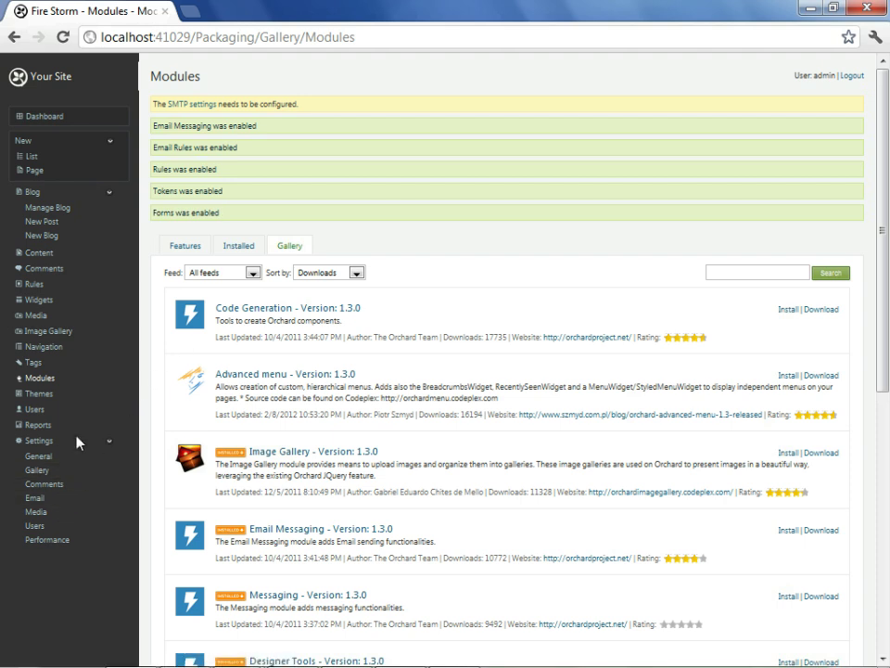
In Email settings, enter the sender e-mail address, host smtp.gmail.com and port 587.
left_click(35, 498)
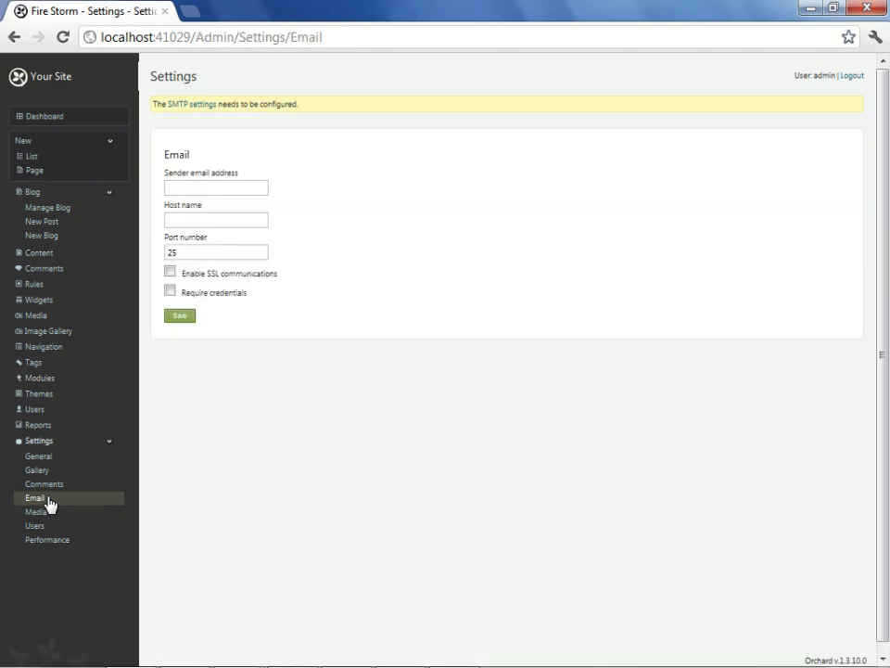
left_click(225, 188)
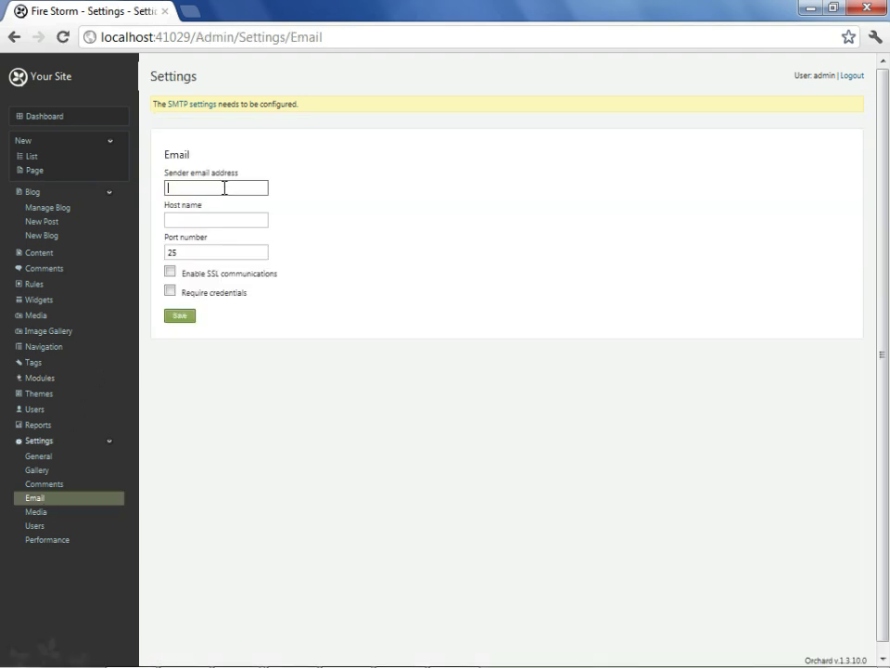
key("Tab")
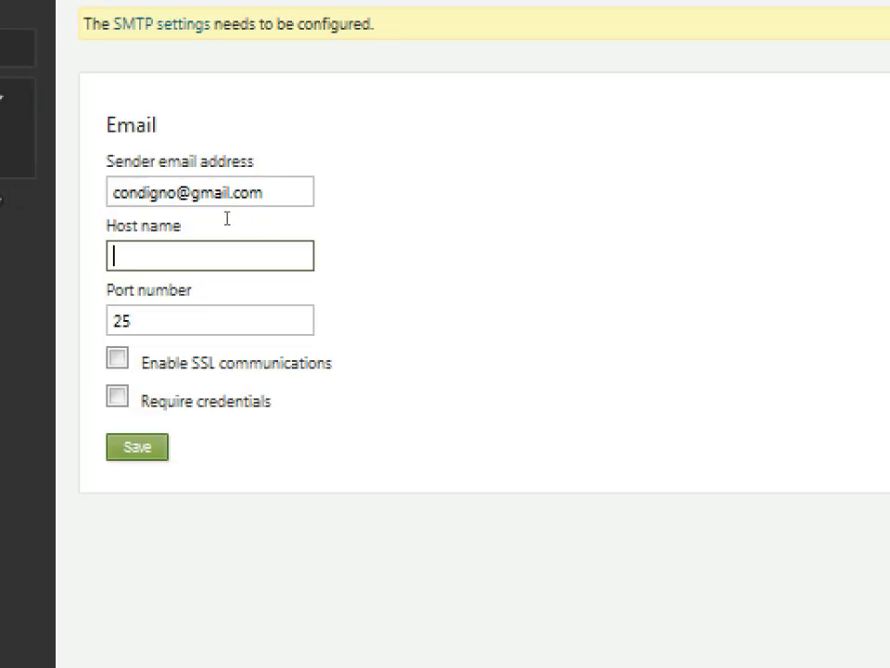
type("smtp.gmail.com")
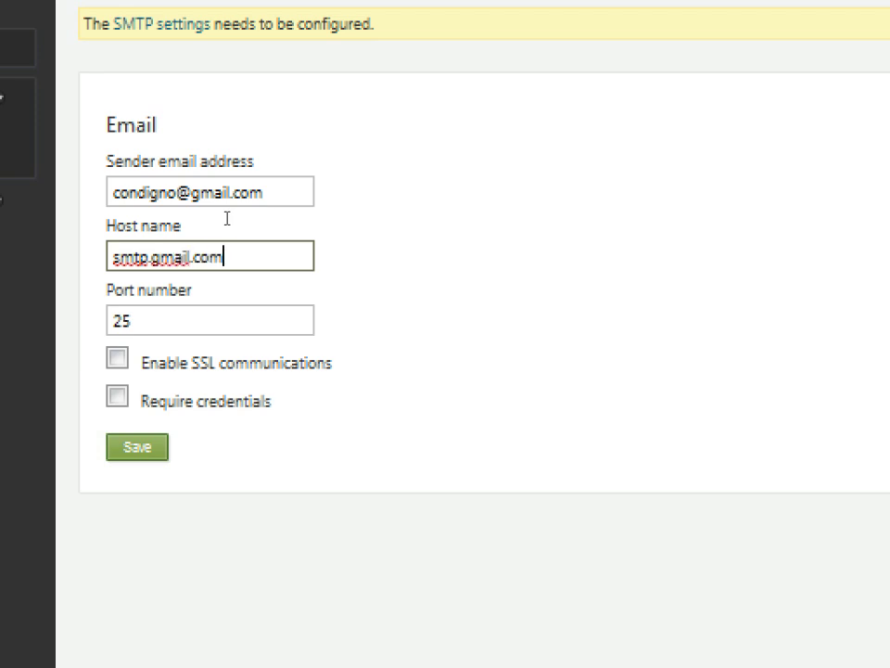
key("Tab")
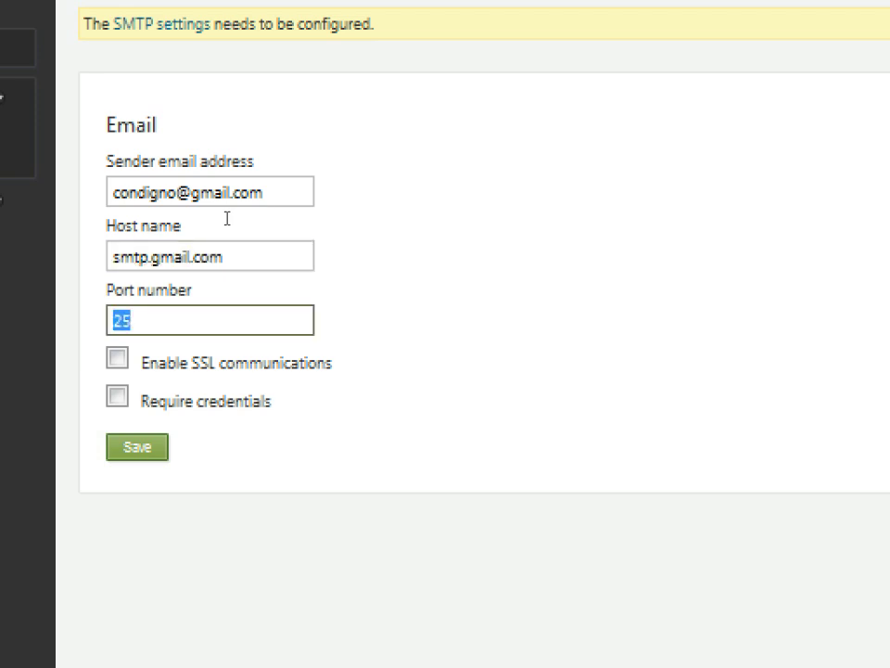
type("587")
Turn on SSL and required credentials, enter the Gmail user name and password, and save.
key("Tab")
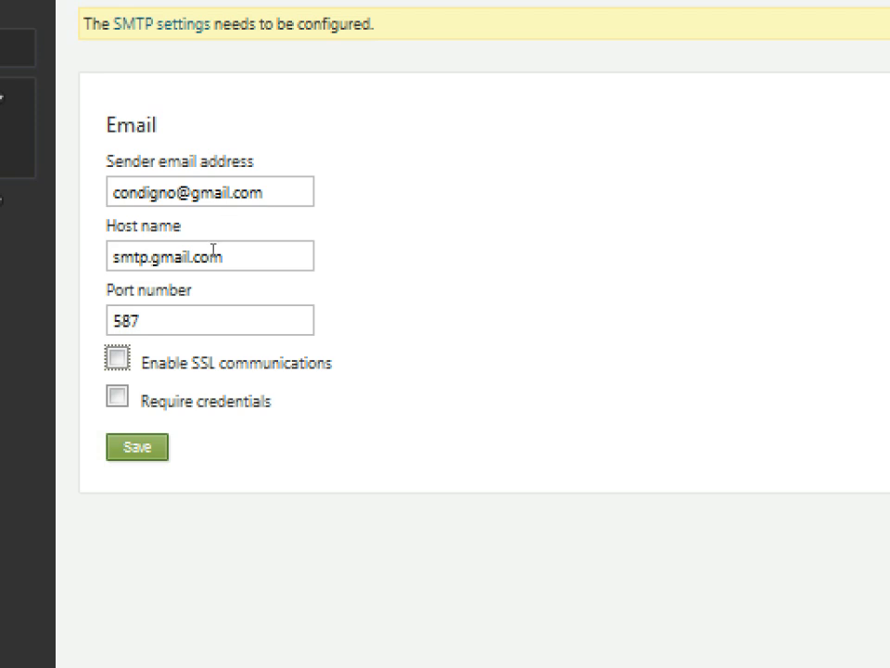
key("space")
key("Tab")
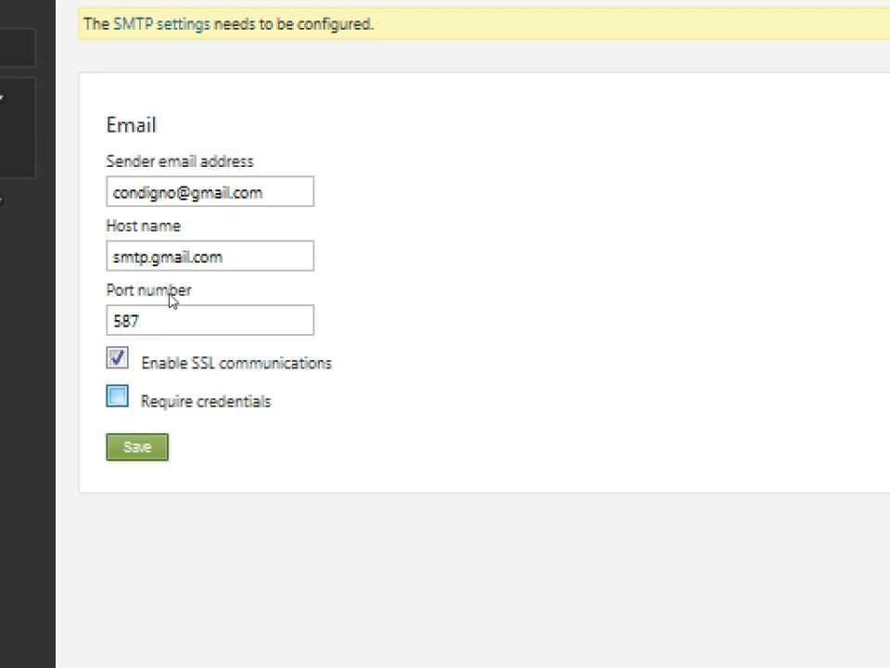
key("space")
key("Tab")
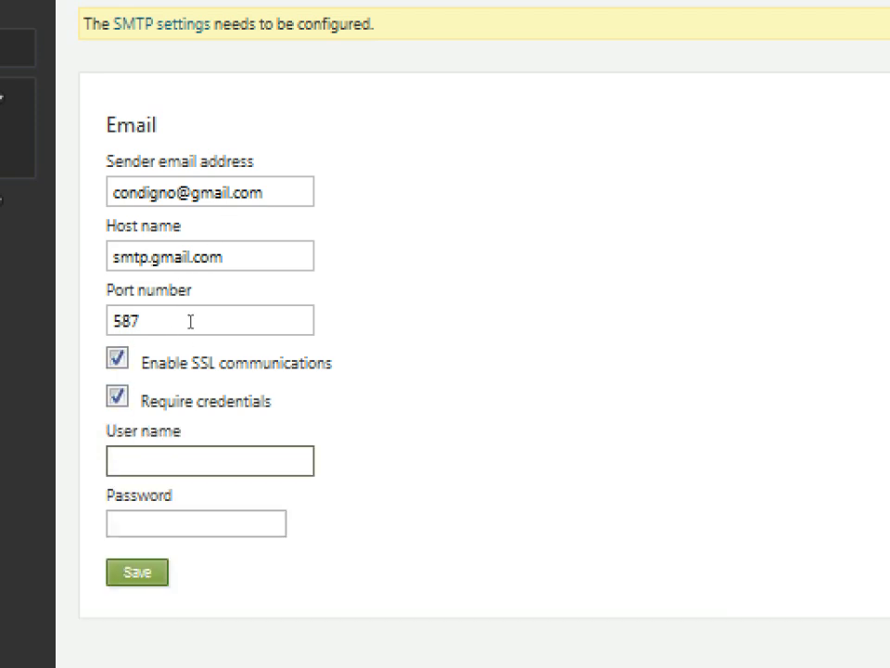
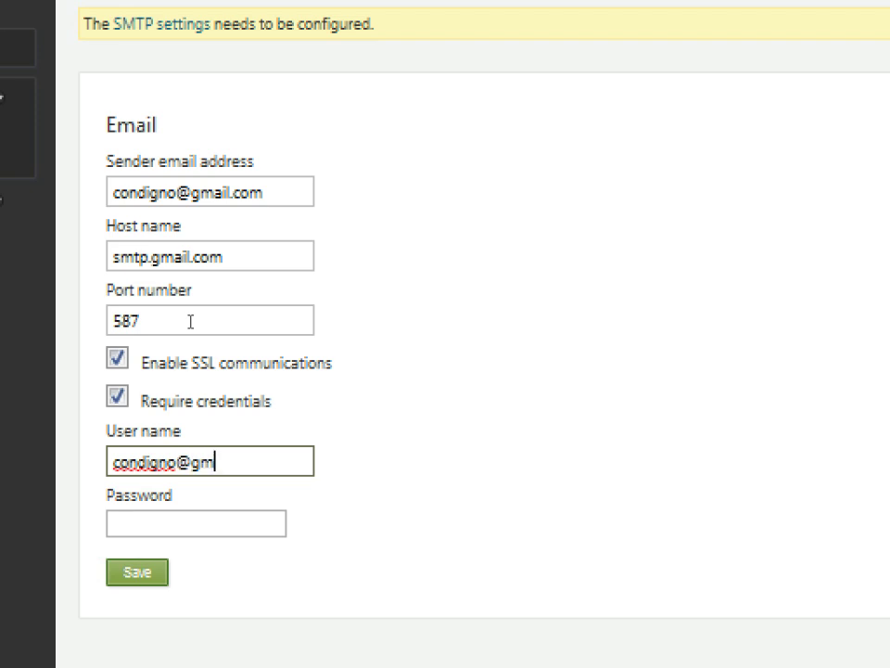
key("Tab")
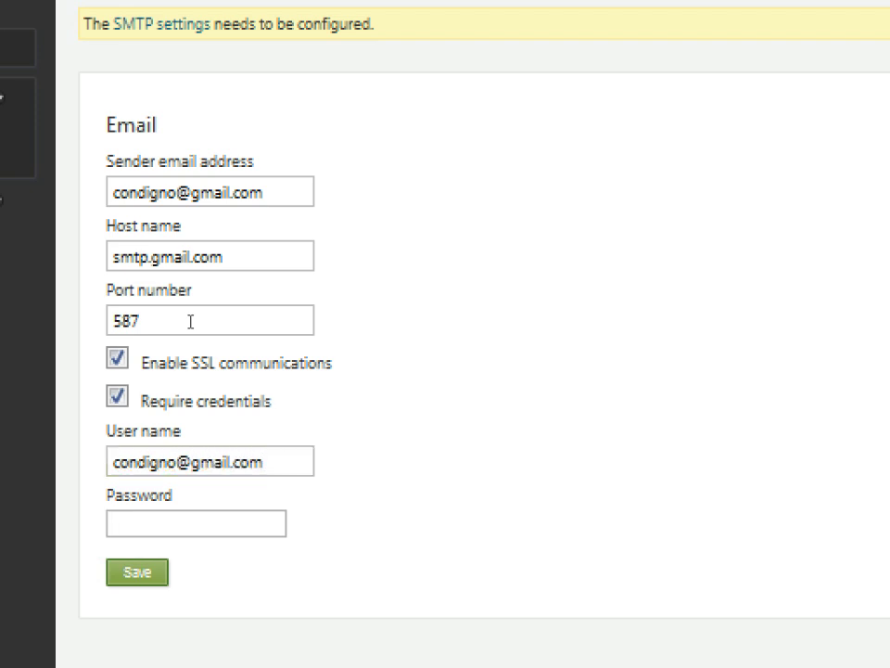
type("••••••••••")
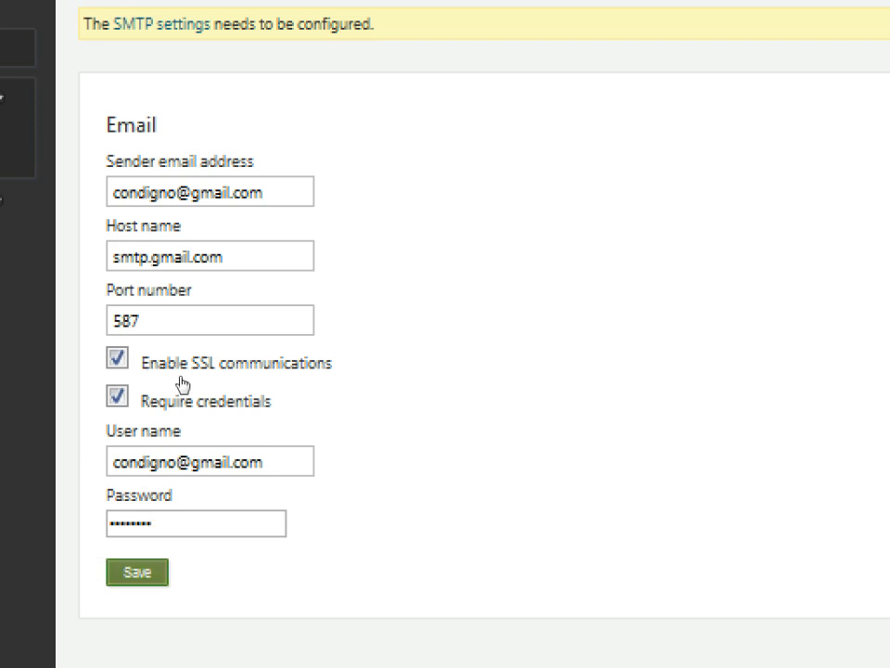
key("Return")
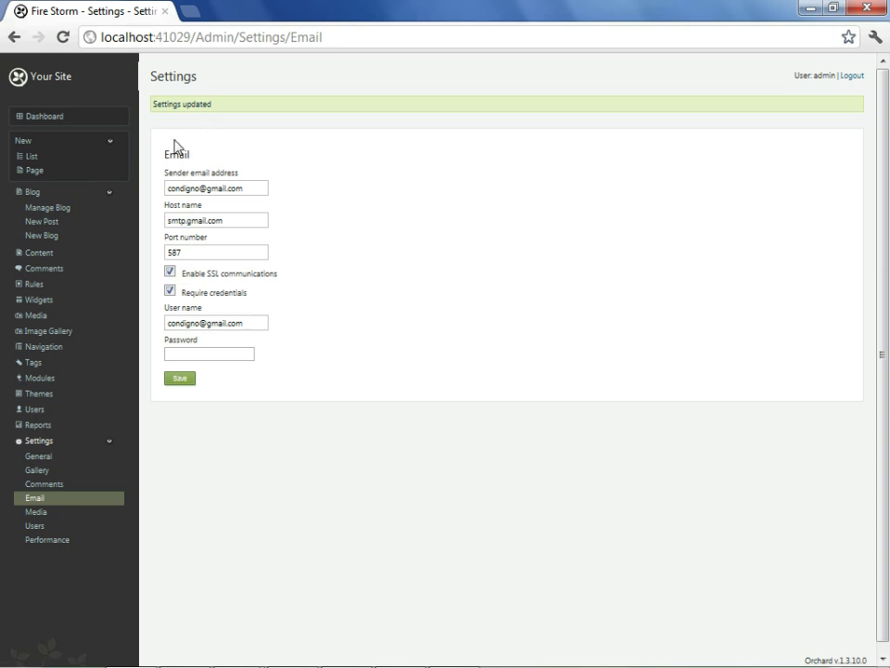
left_click(35, 286)
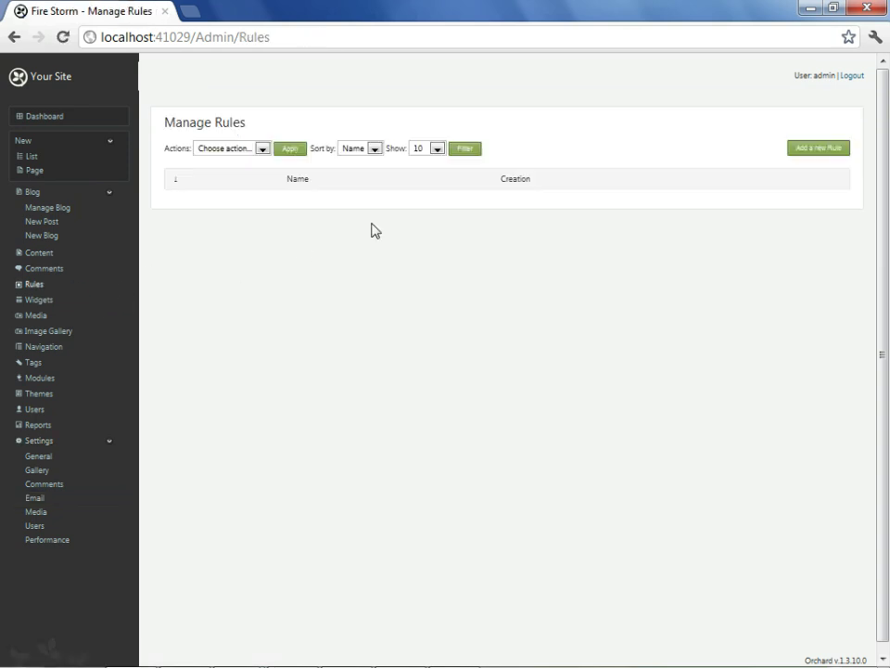
Create and save a rule named 'Comments Notification', then attempt adding an event, finding none available.
left_click(818, 150)
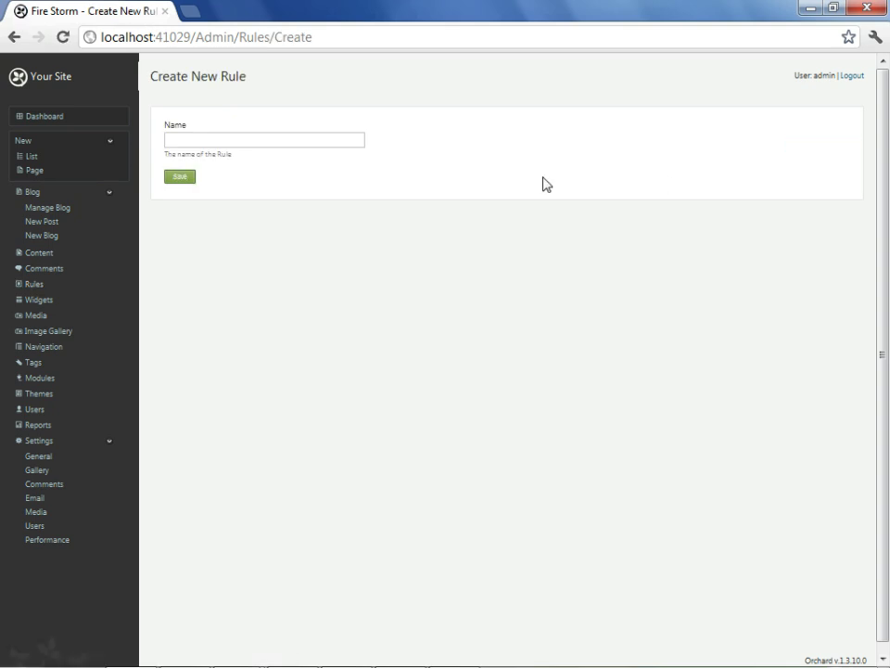
left_click(306, 141)
type("Comments Notification")
left_click(187, 177)
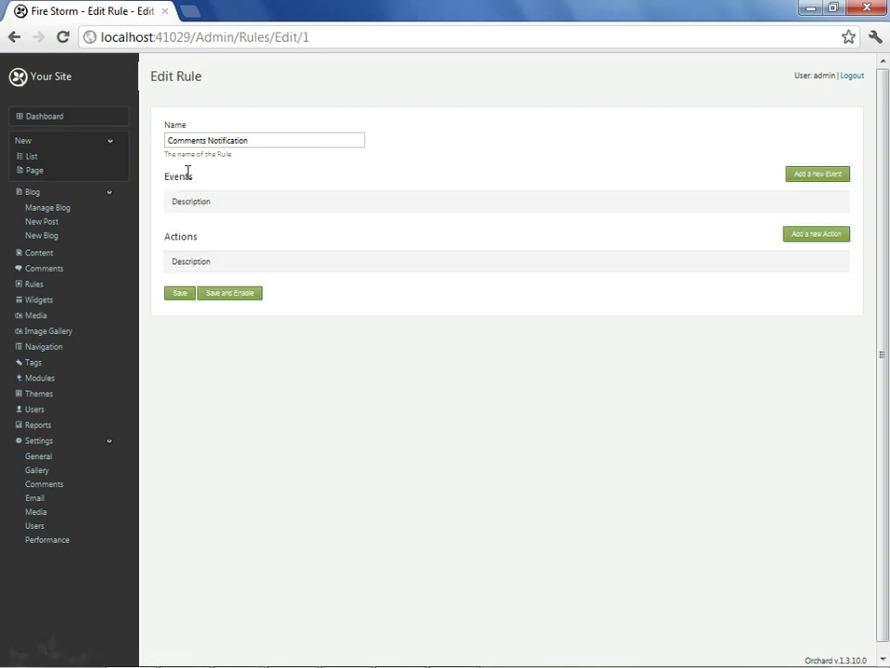
left_click(812, 177)
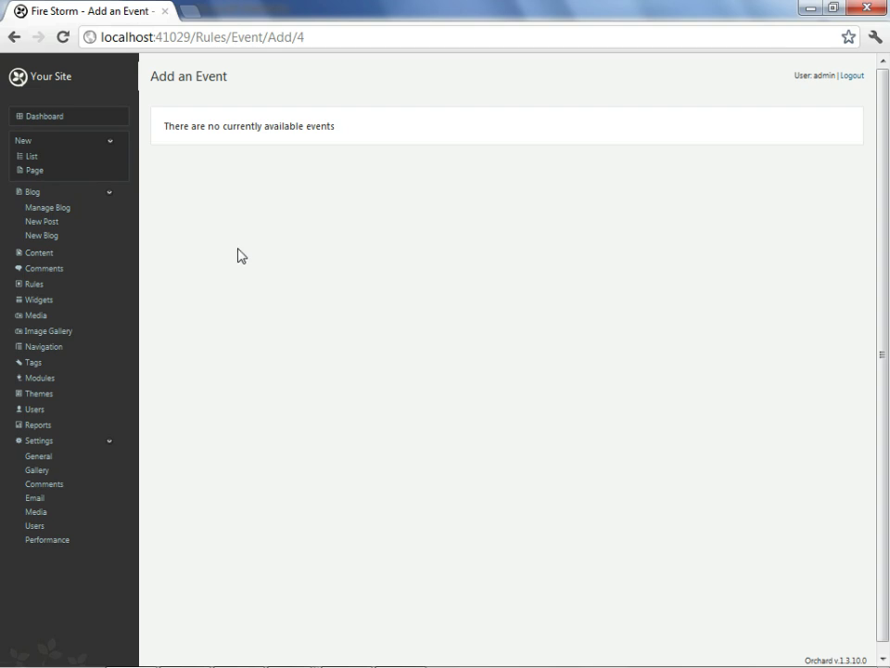
Filter features by 'rules', enable Contents Rules and Comments Rules, then return to the rules list.
left_click(39, 381)
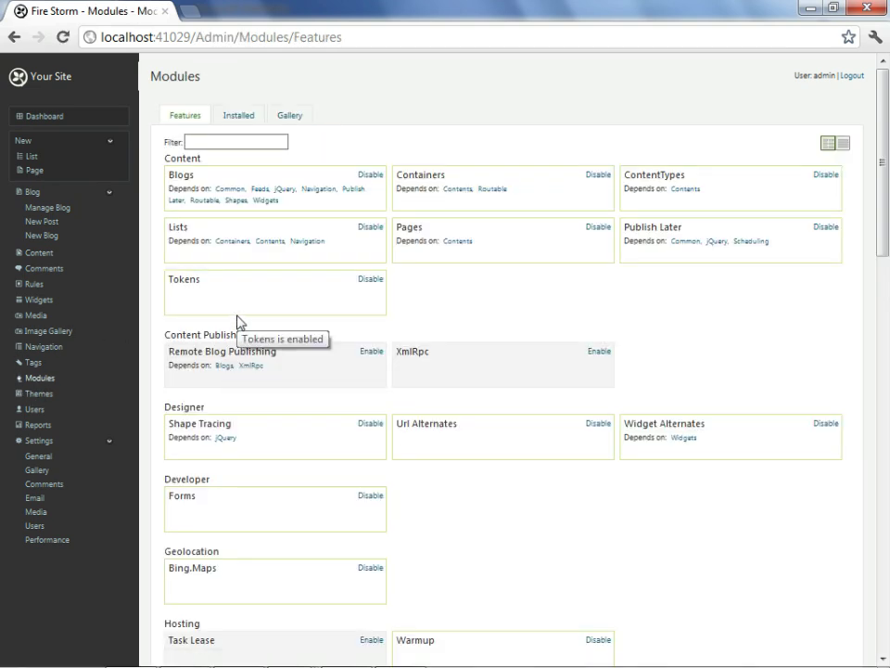
type("rules")
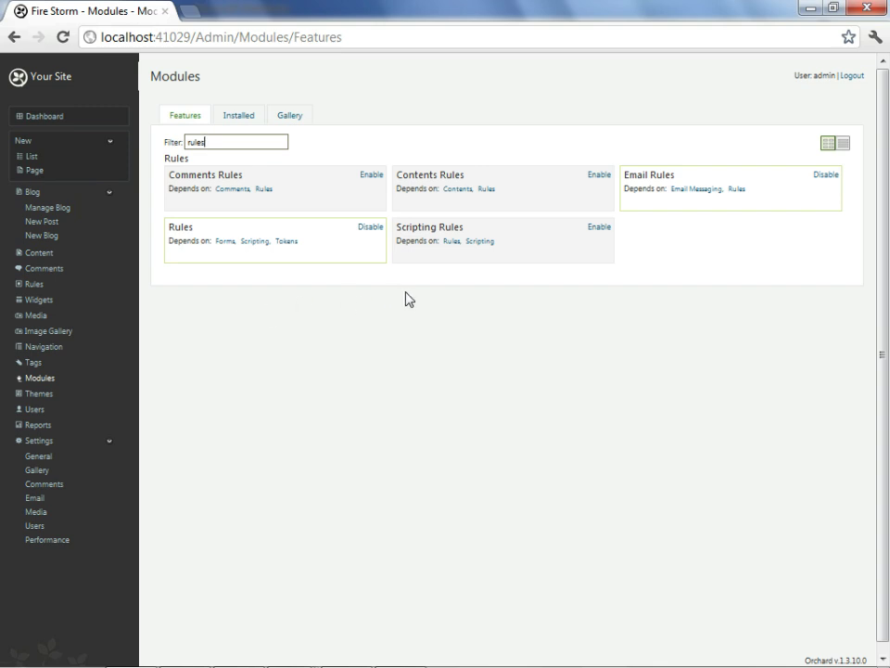
left_click(601, 176)
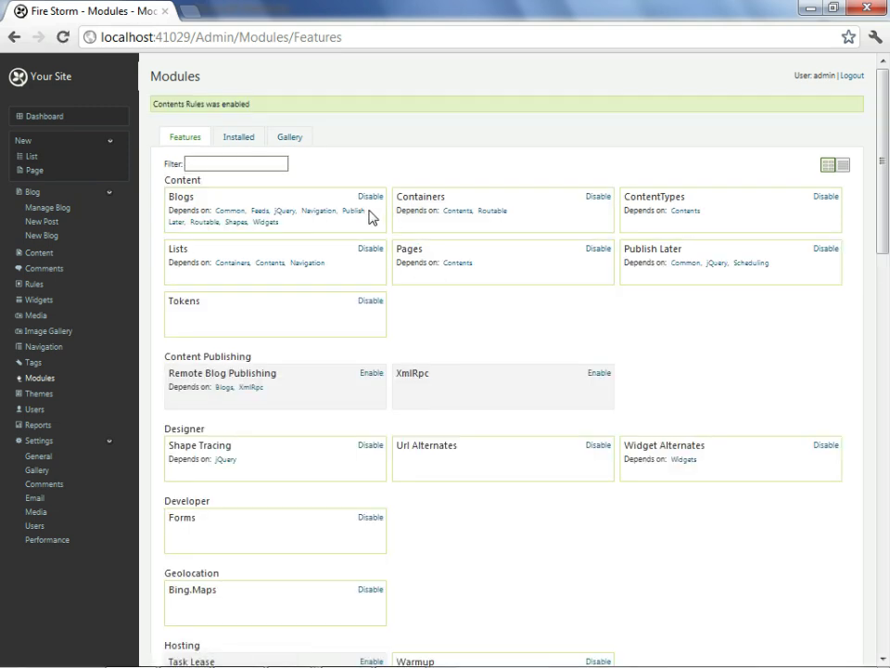
type("rules")
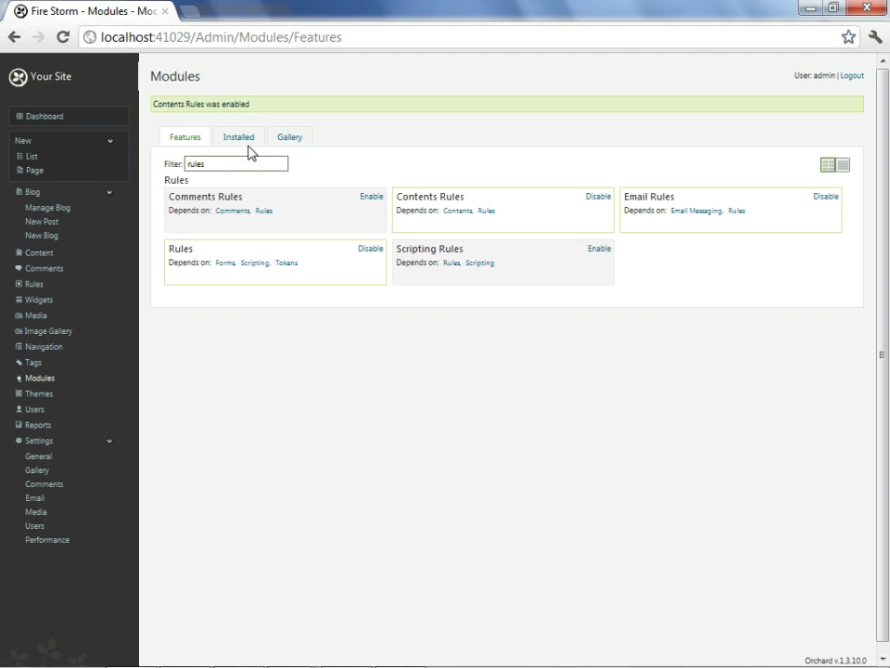
left_click(372, 203)
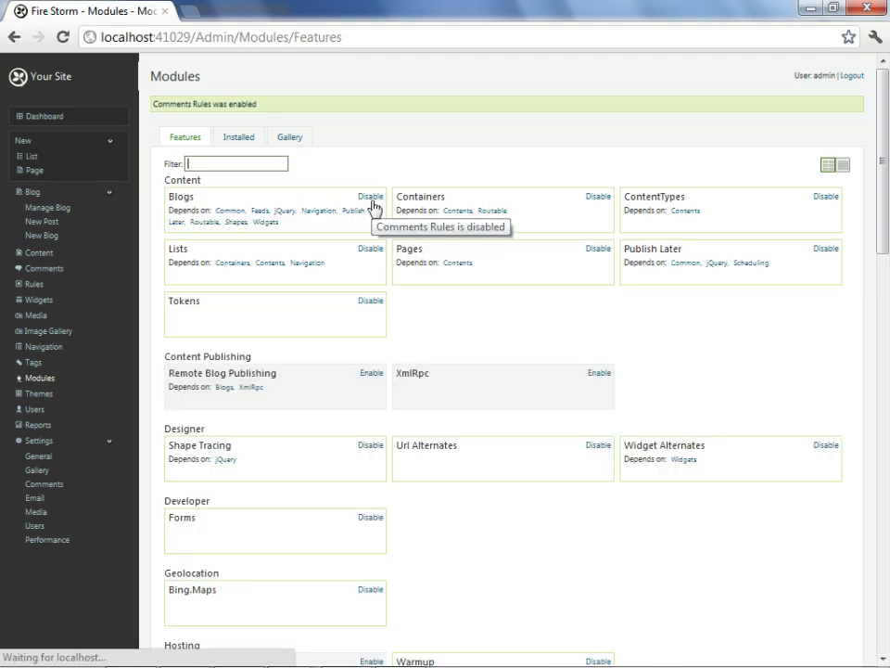
left_click(34, 284)
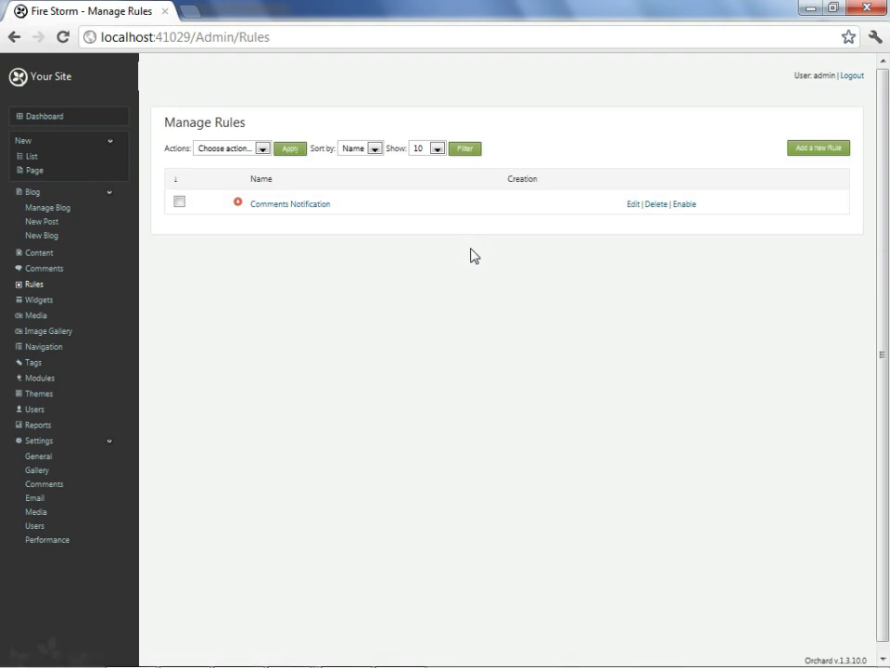
Give Comments Notification a Content Created event restricted to the Comment content type.
left_click(633, 204)
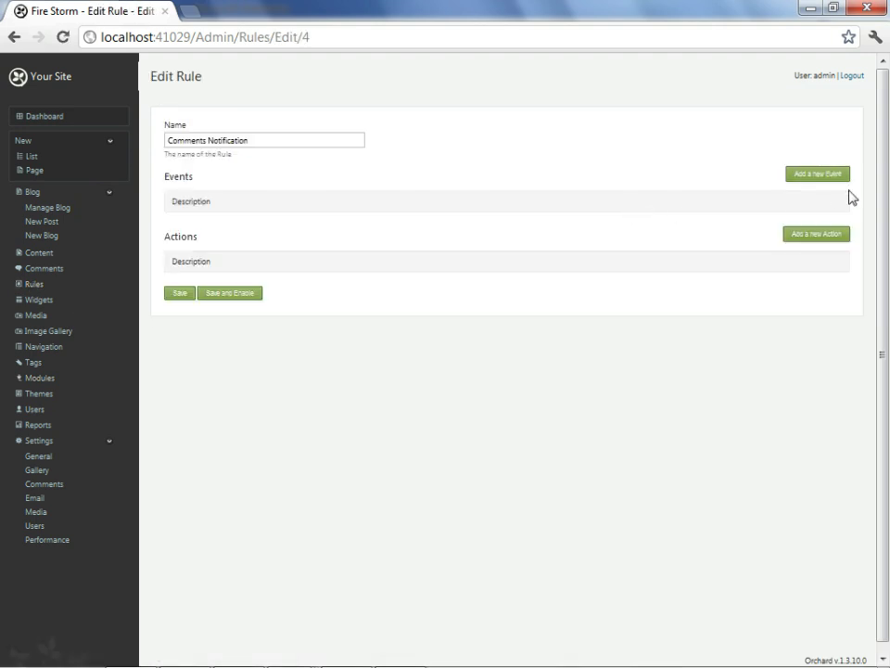
left_click(821, 175)
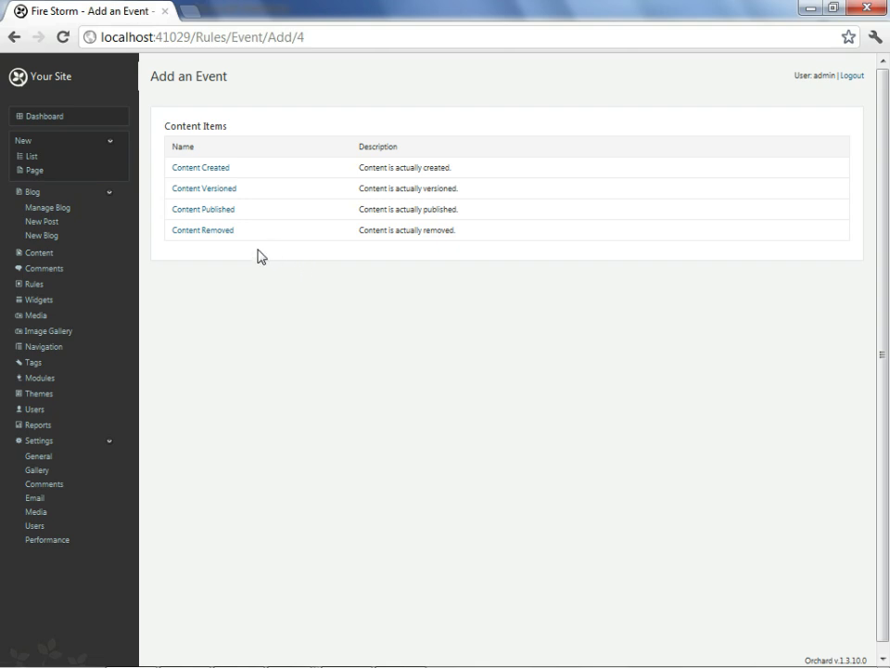
left_click(223, 170)
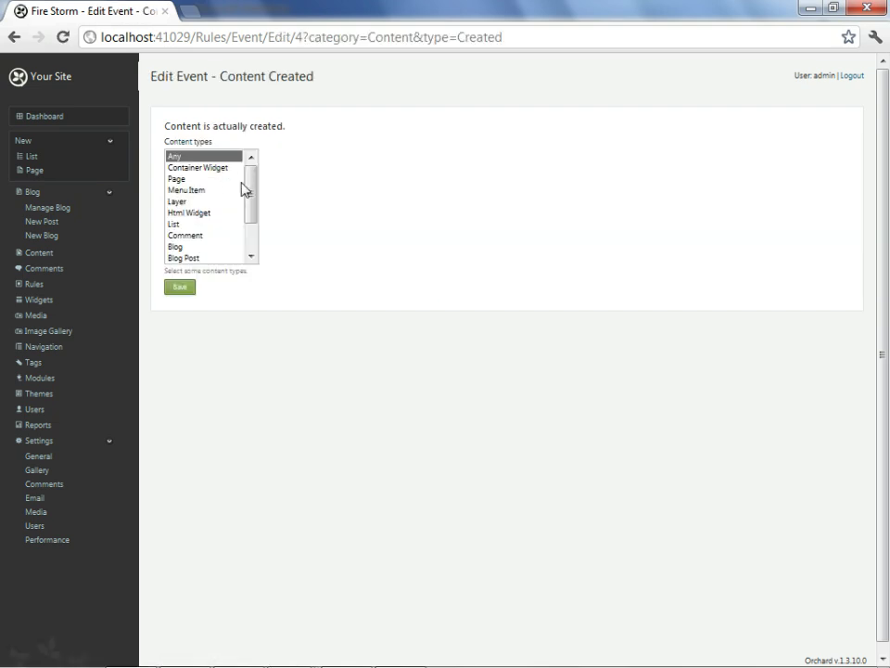
left_click_drag(245, 190, 254, 251)
left_click(232, 190)
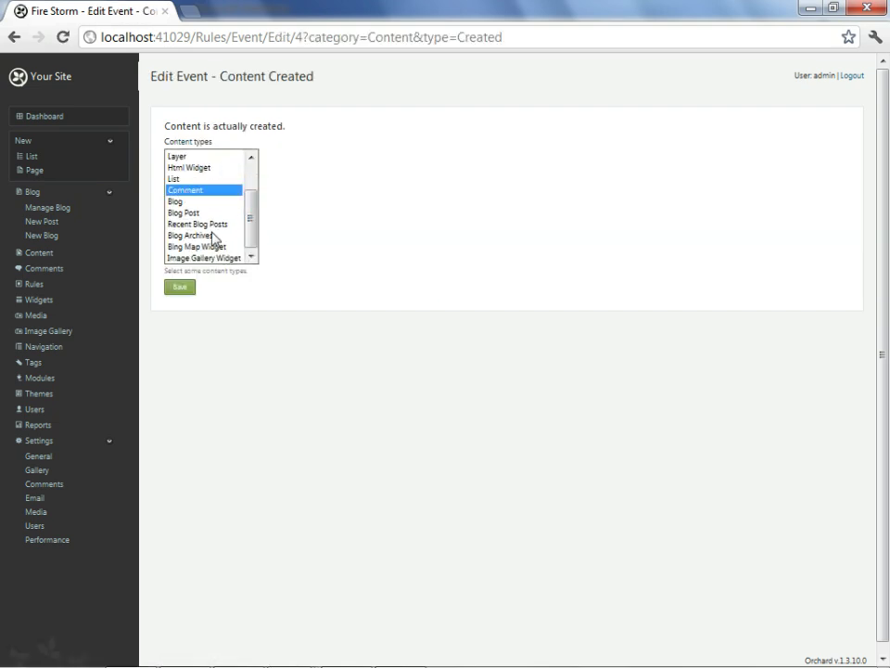
left_click(191, 290)
left_click(190, 290)
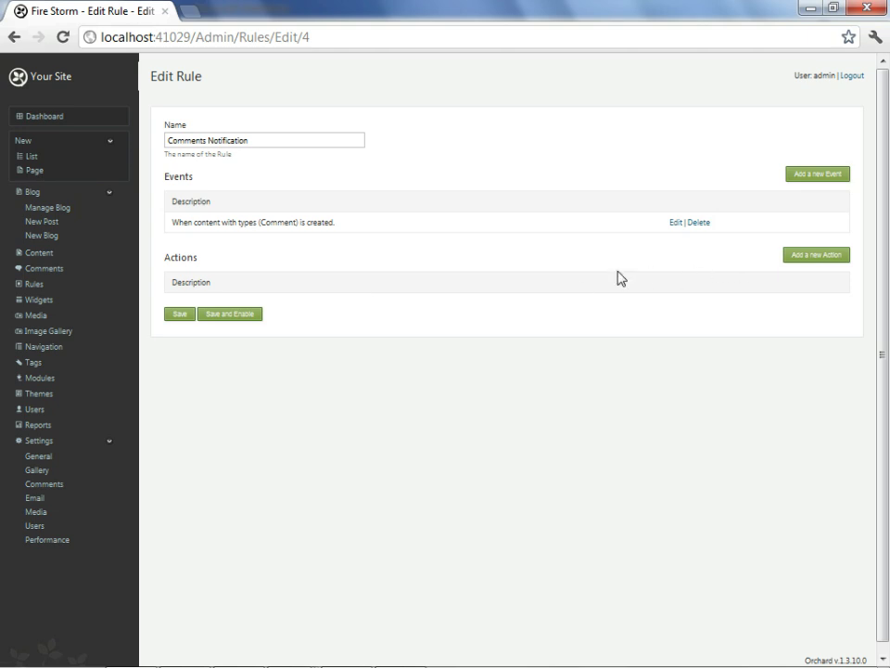
left_click(805, 257)
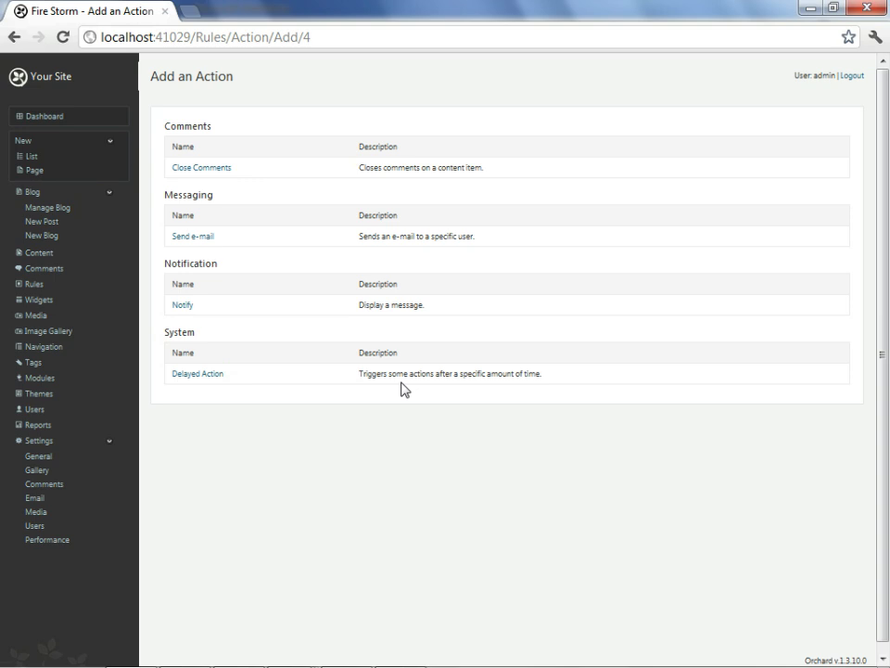
Add a Send e-mail action to Owner with subject 'New Comment {Content.Author}'.
left_click(206, 239)
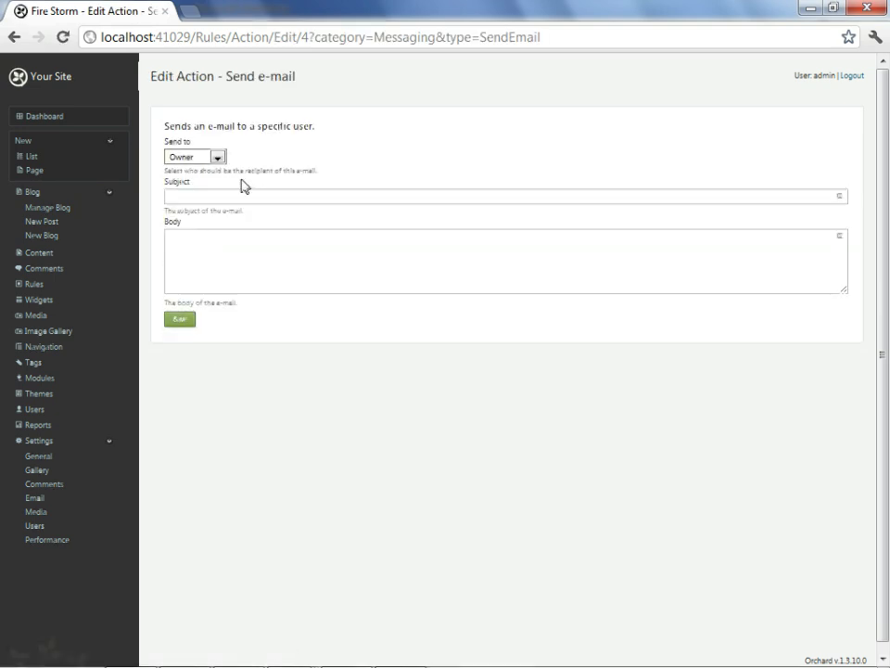
left_click(218, 158)
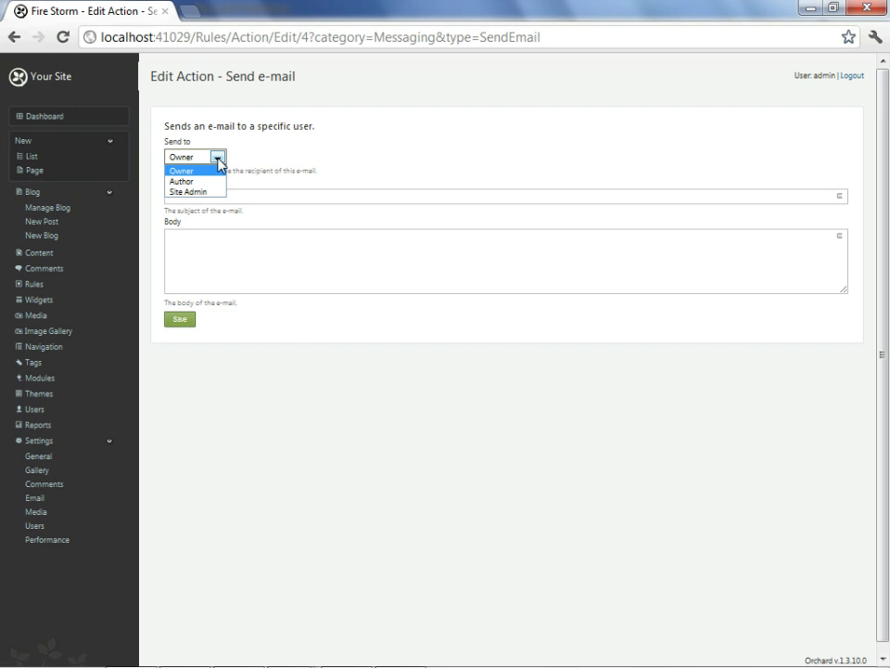
left_click(219, 160)
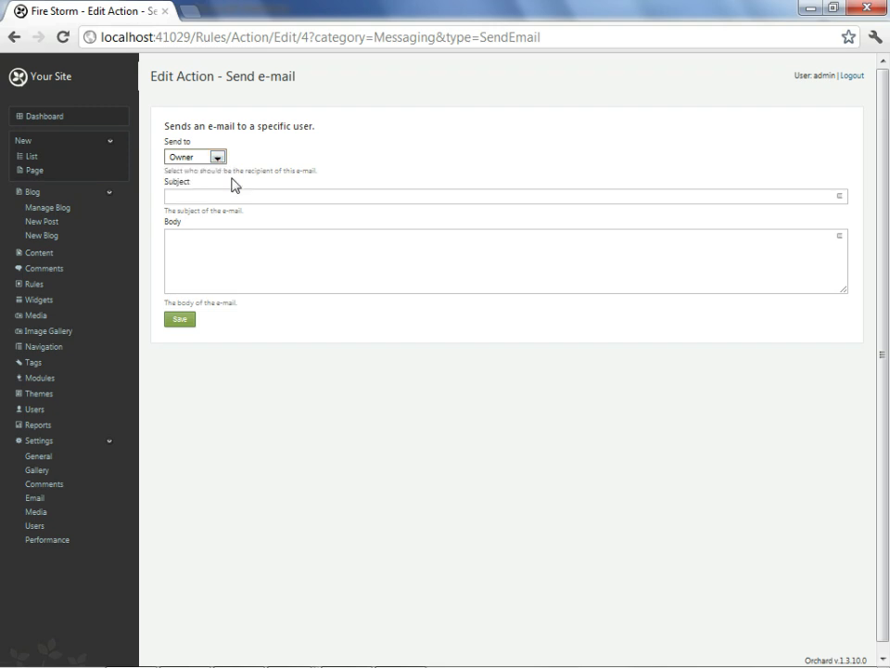
left_click(230, 193)
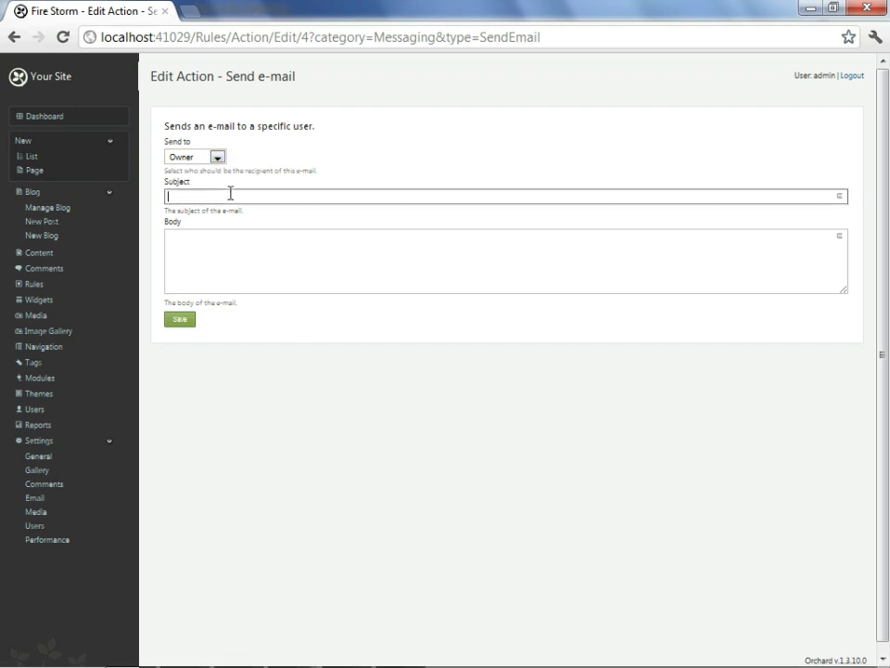
key("ctrl+plus")
key("ctrl+plus")
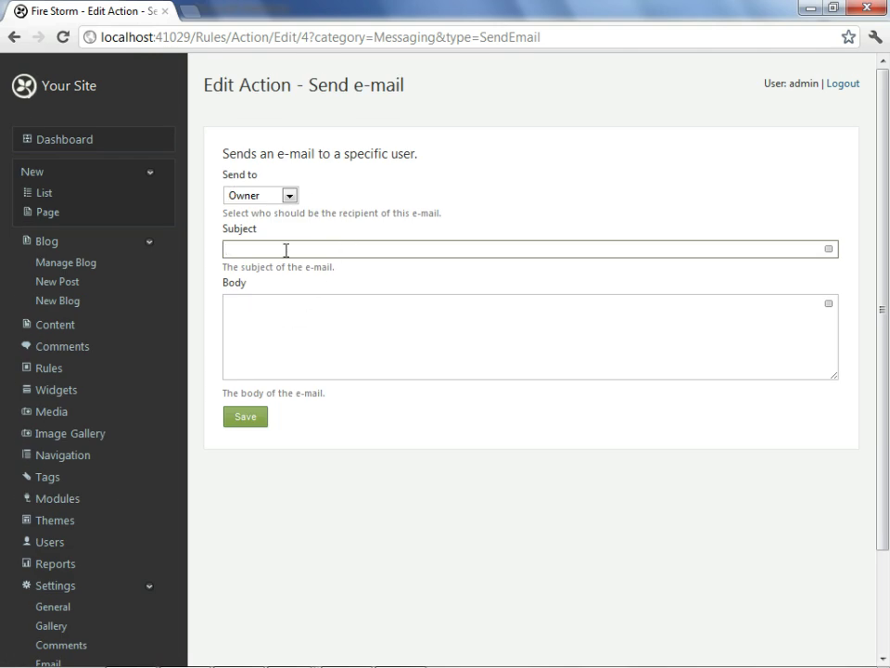
type("New Comment")
left_click(828, 249)
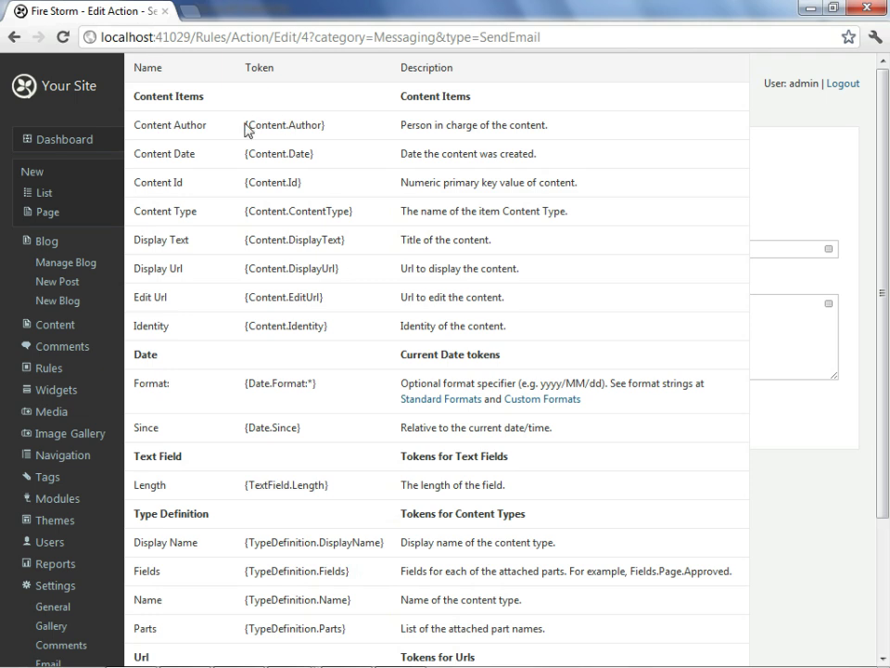
left_click_drag(326, 130, 245, 136)
key("ctrl+c")
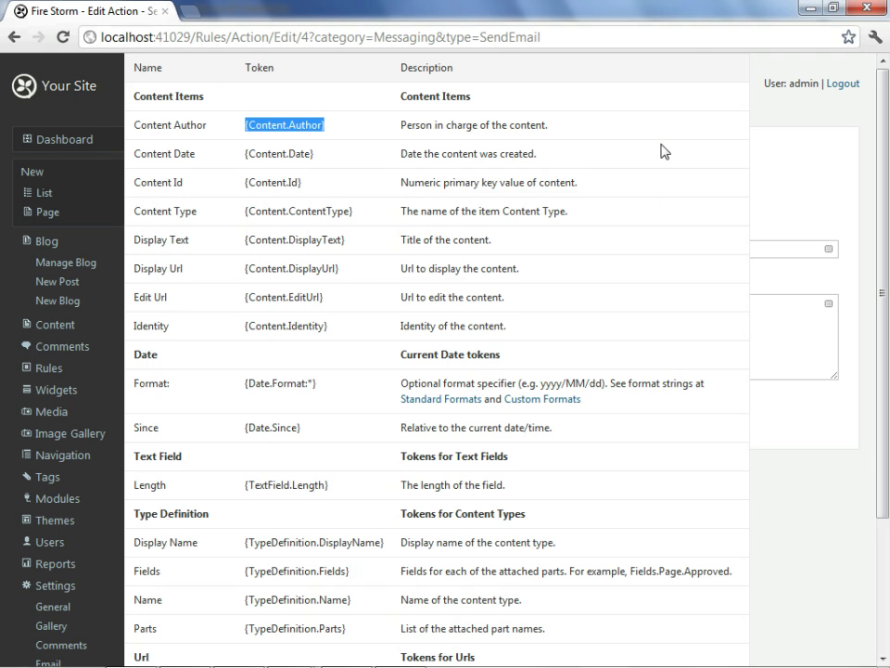
key("Escape")
left_click(331, 255)
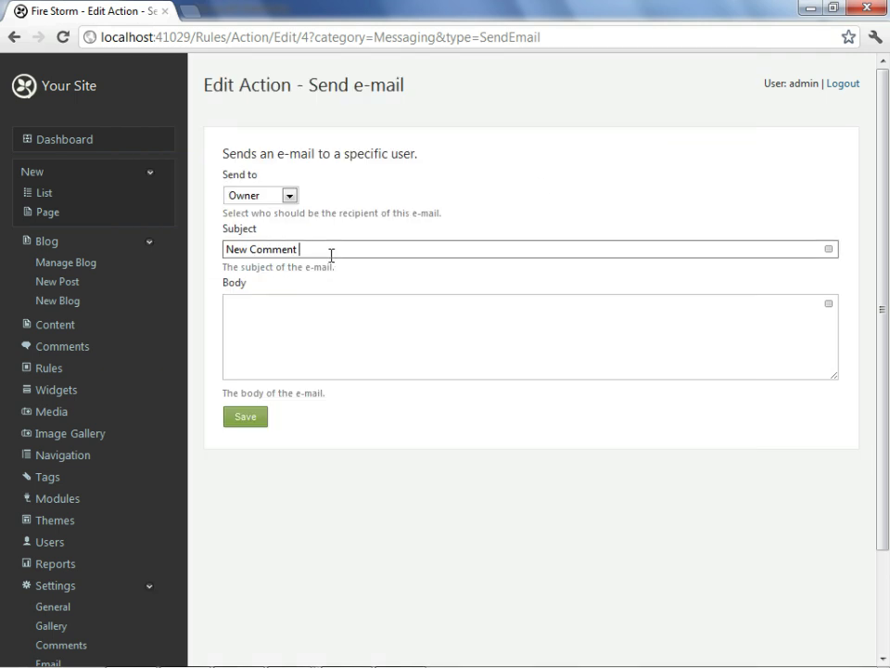
key("ctrl+v")
Set the e-mail body to 'edit the comment here: {Content.EditUrl}' and save the action.
left_click(321, 329)
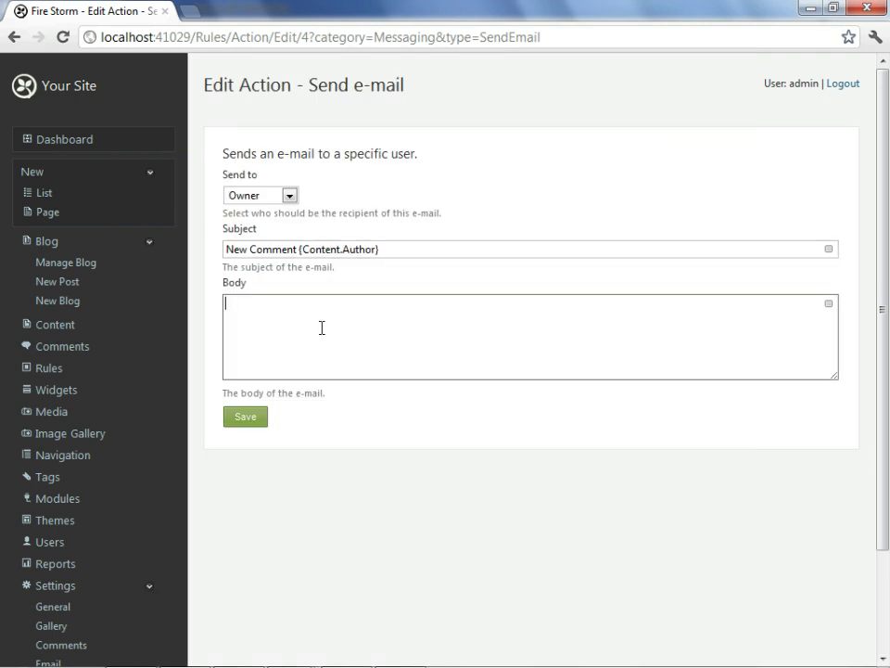
left_click(829, 306)
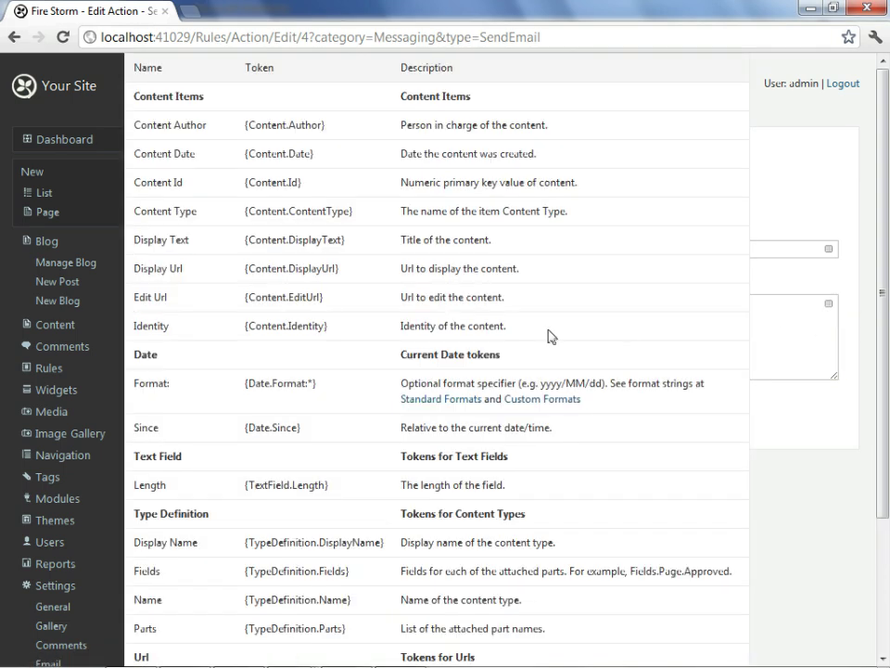
left_click_drag(324, 297, 244, 298)
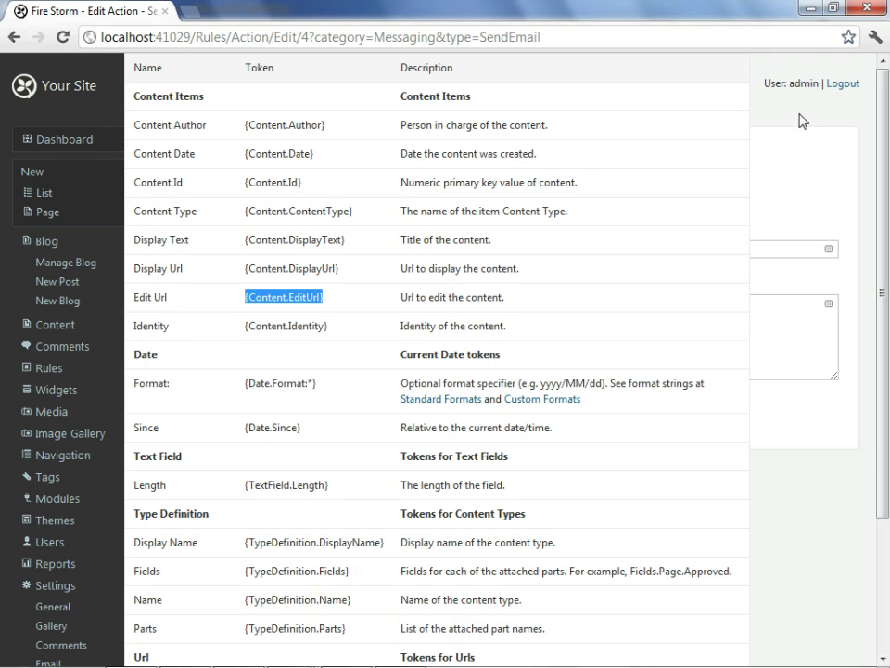
key("ctrl+c")
left_click(802, 121)
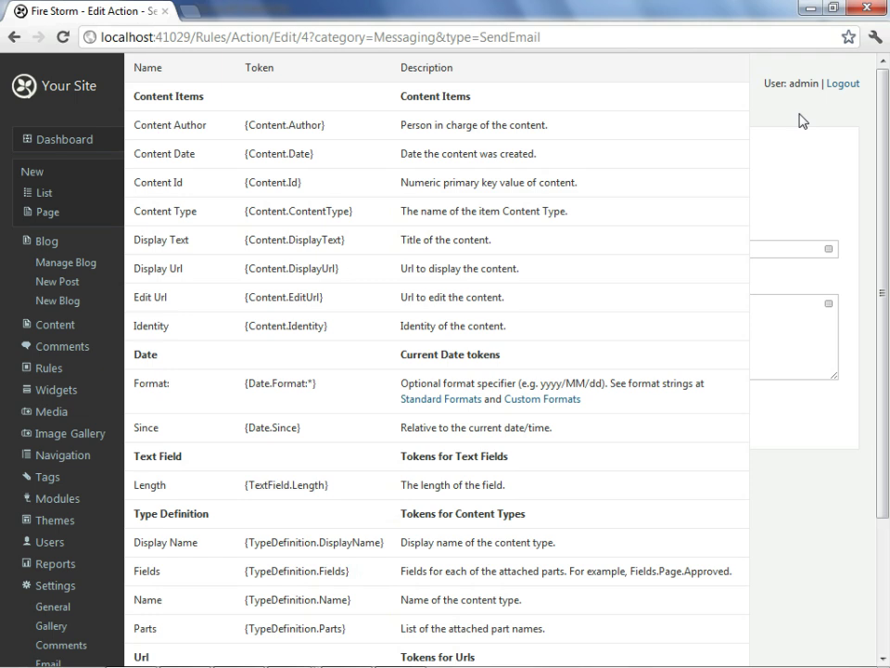
left_click(722, 78)
left_click(722, 78)
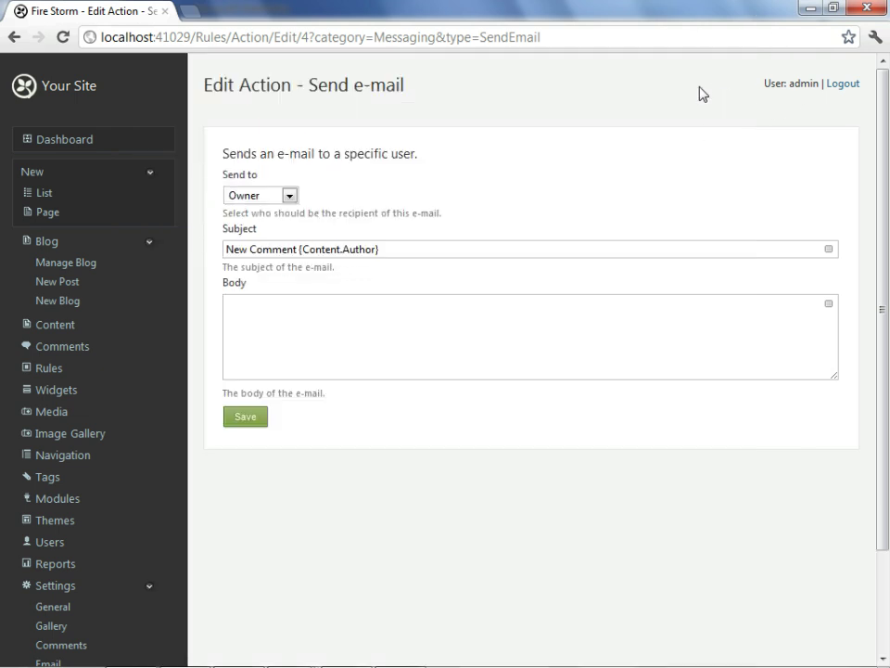
left_click(407, 338)
type("e")
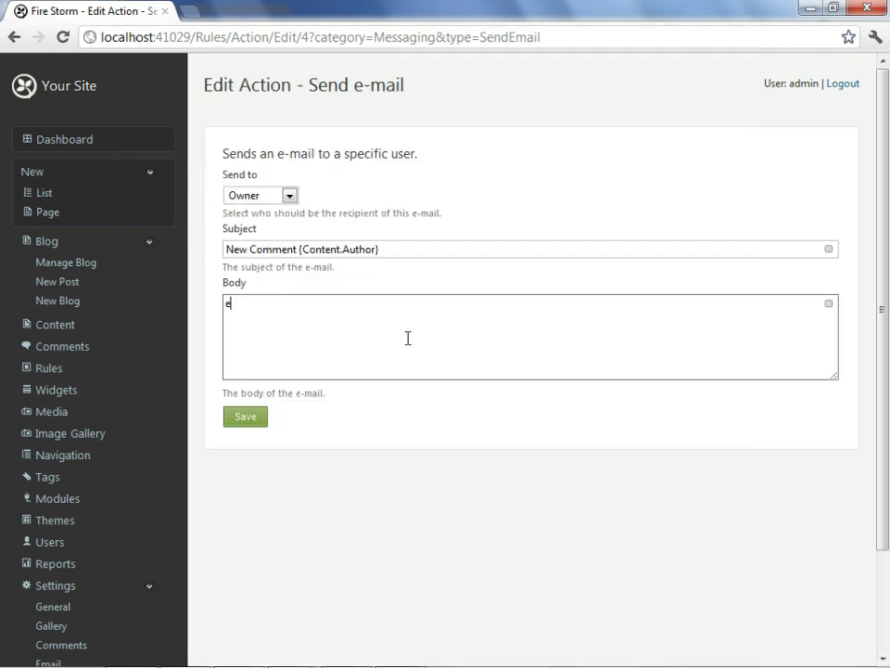
type("dit the comment here: {Content.EditUrl}")
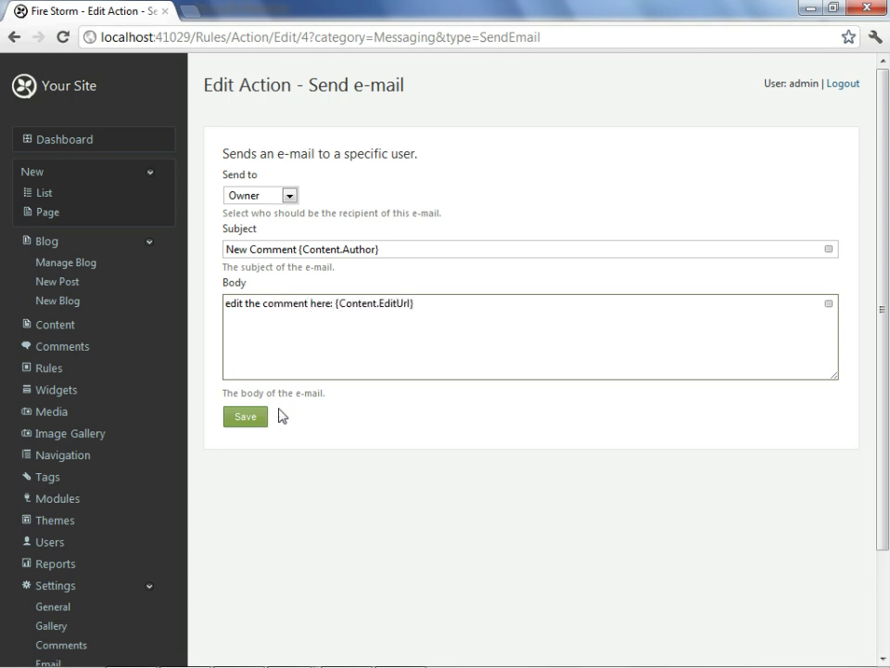
left_click(247, 417)
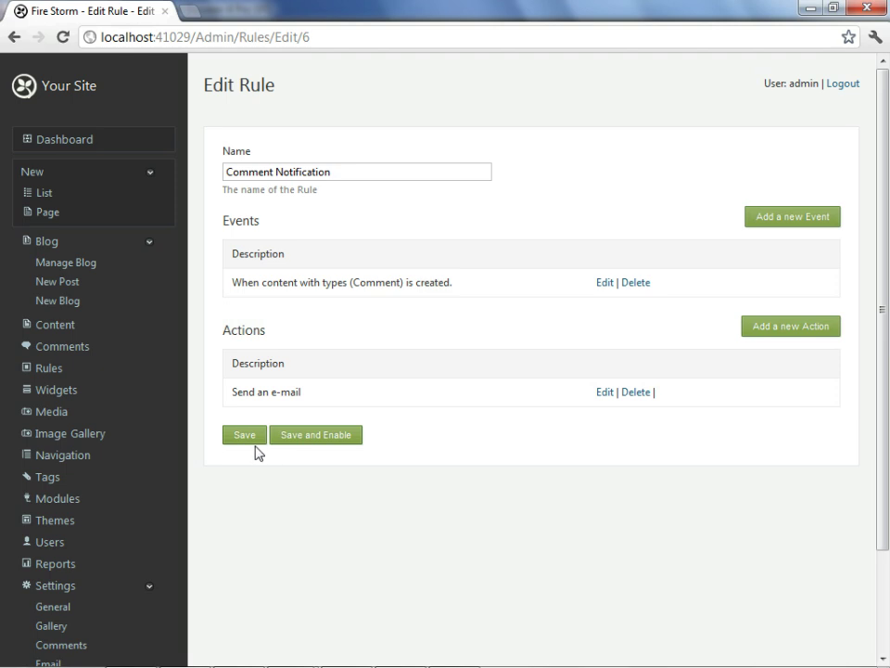
Save the rule and enable Comment Notification from the Manage Rules list.
left_click(246, 436)
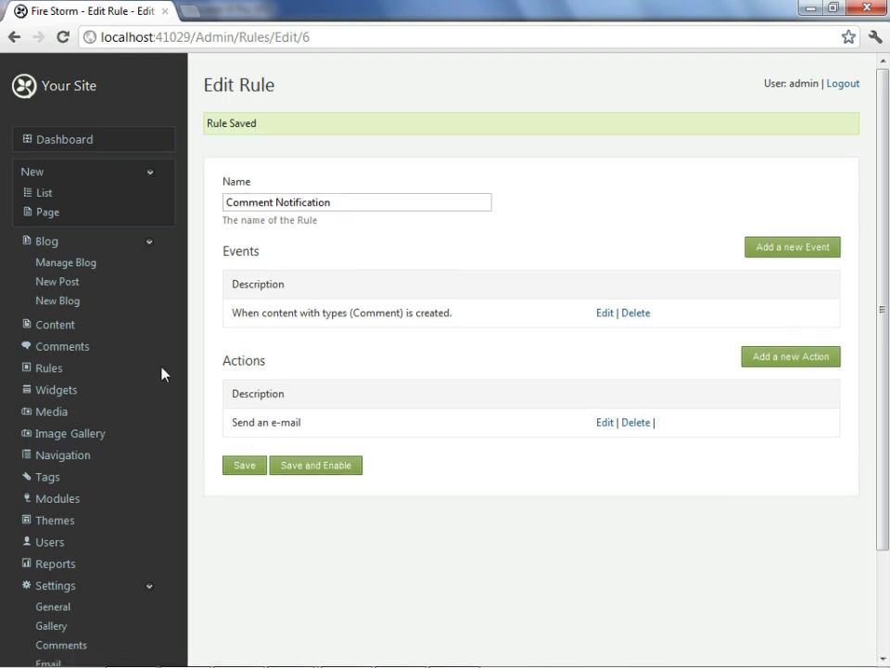
left_click(43, 371)
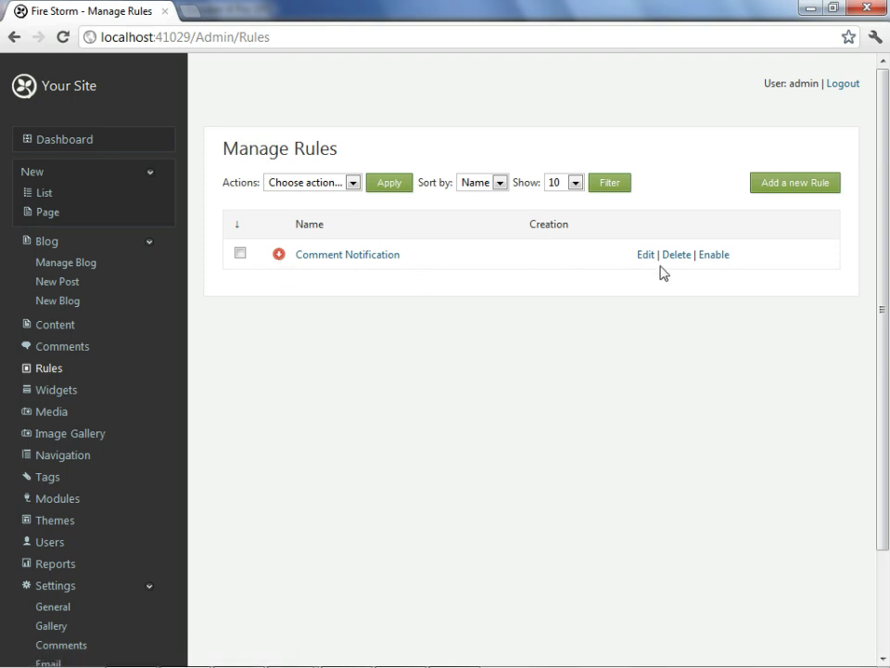
left_click(712, 262)
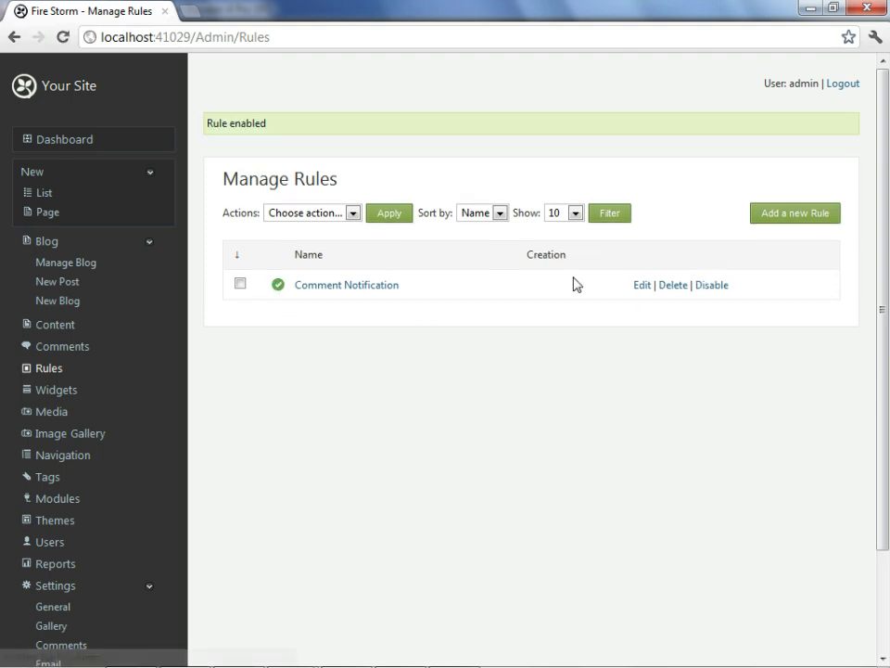
scroll(312, 325, "down", 2)
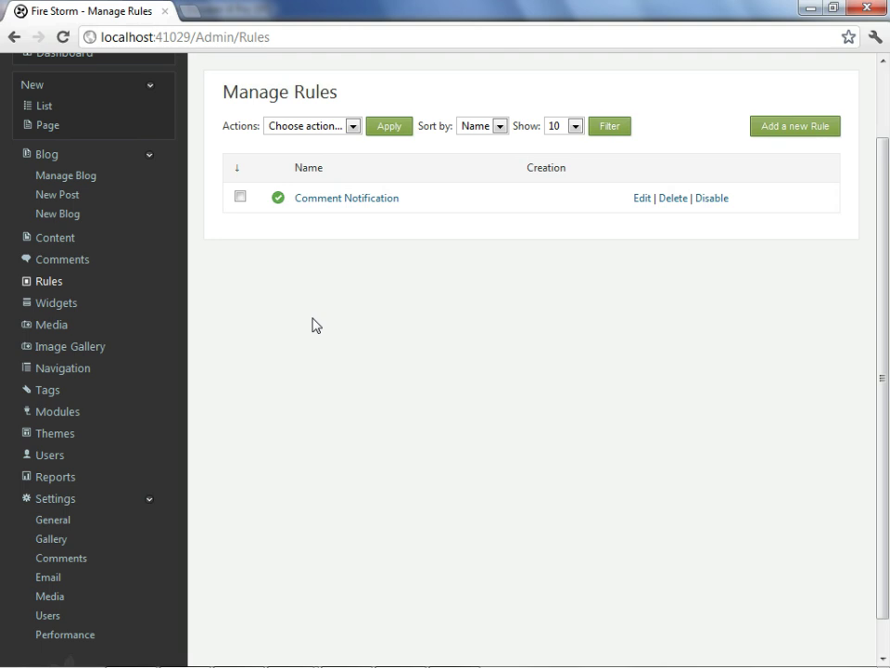
Replace the admin user's e-mail with the new address, save, and return to the Fire Storm home page.
left_click(53, 456)
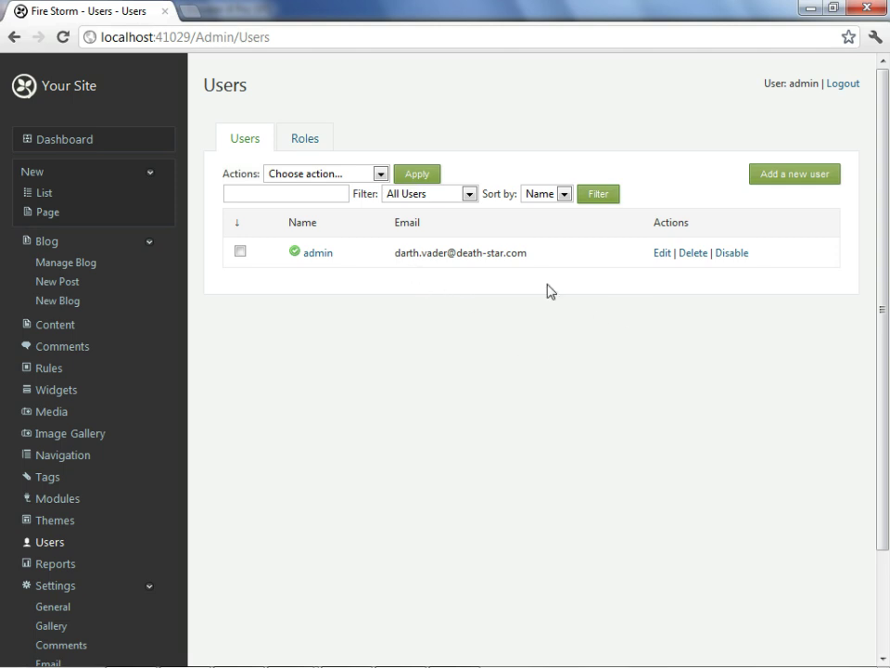
left_click(659, 256)
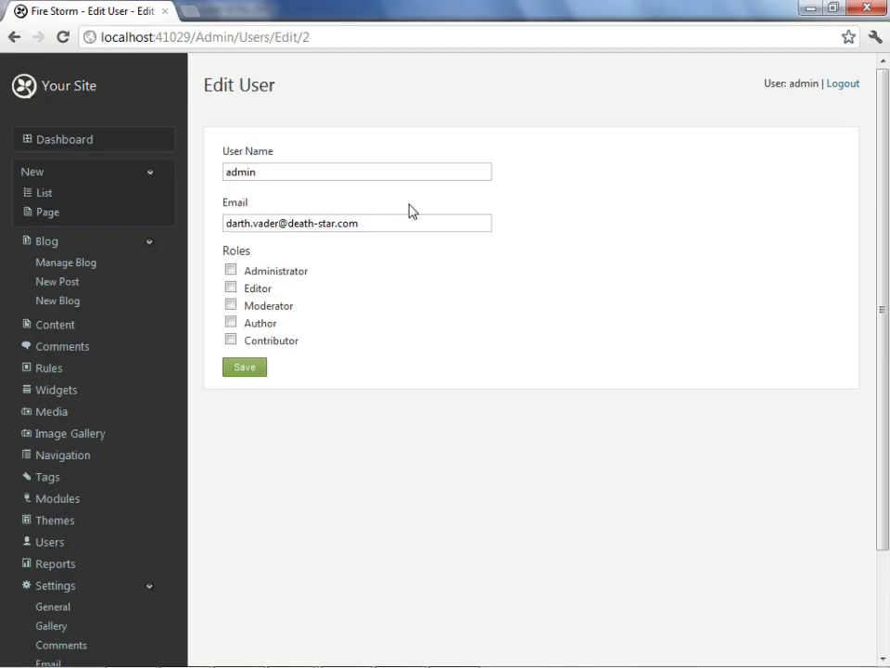
left_click_drag(432, 228, 225, 267)
left_click_drag(294, 242, 182, 249)
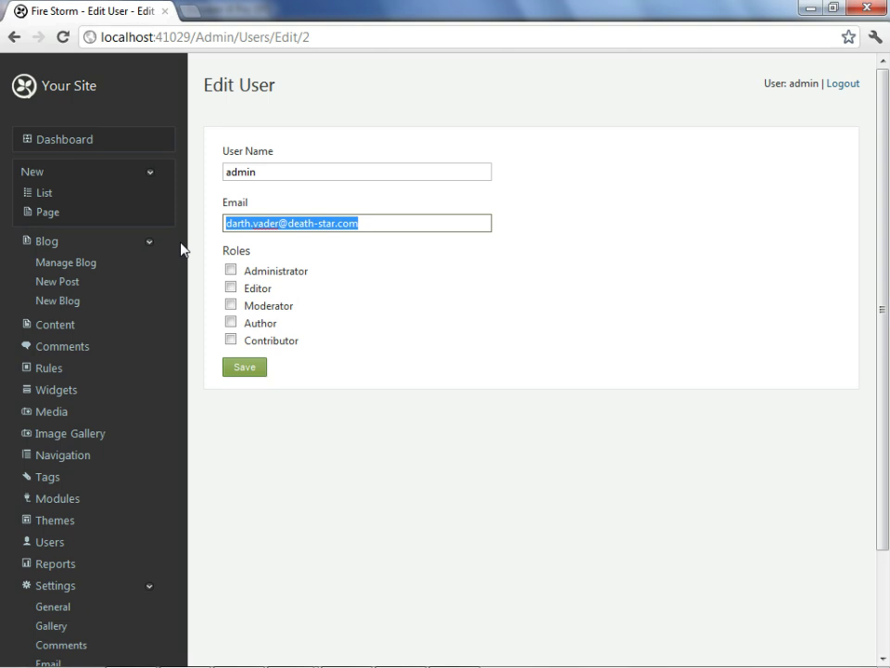
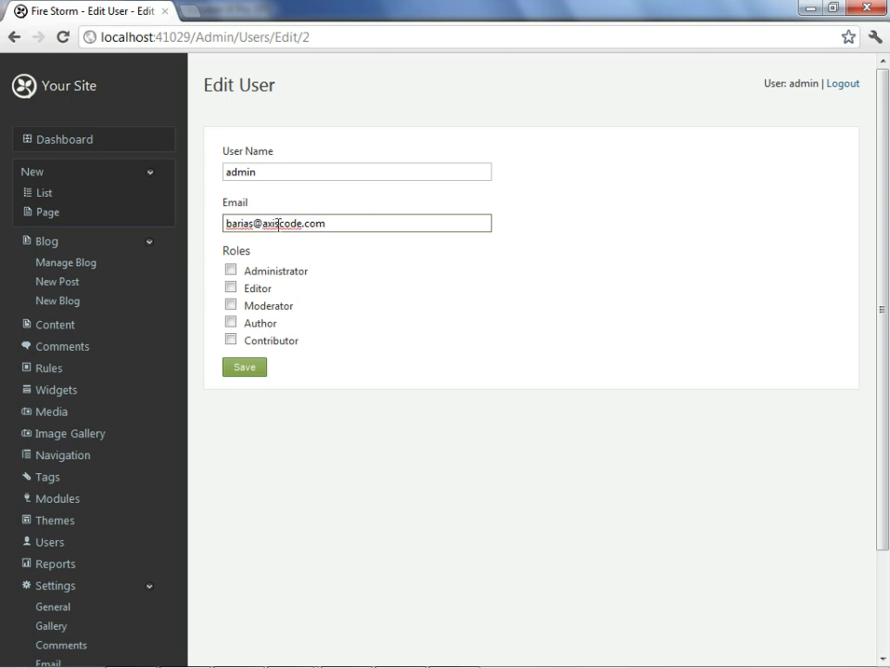
left_click(232, 371)
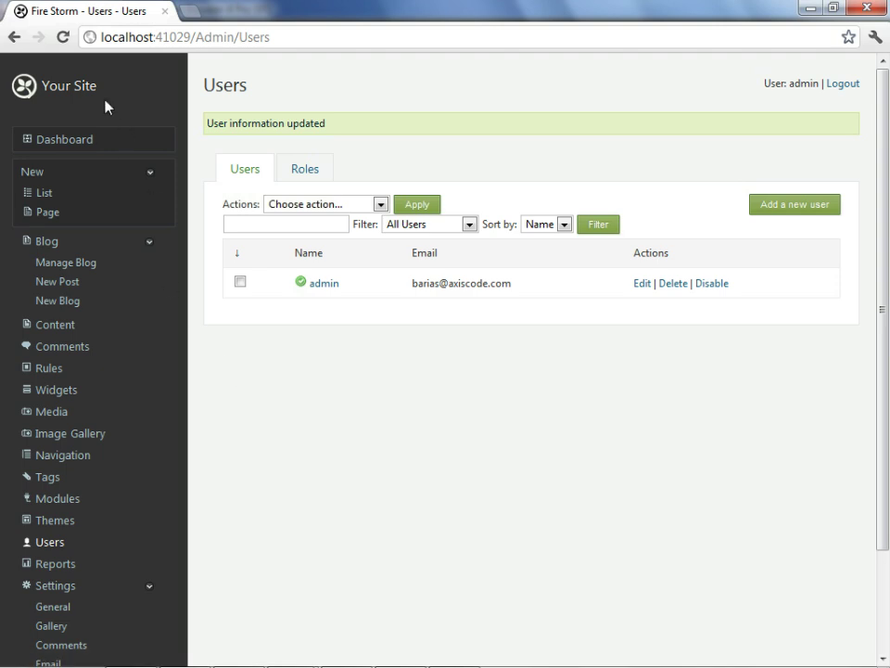
left_click(79, 88)
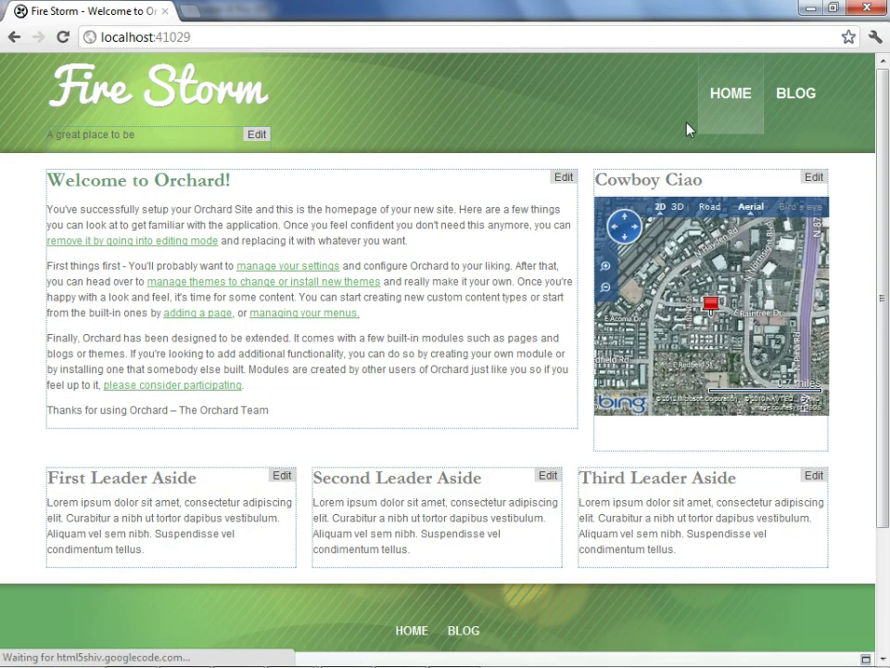
On the blog's First Post, submit the comment 'A great video'.
left_click(808, 94)
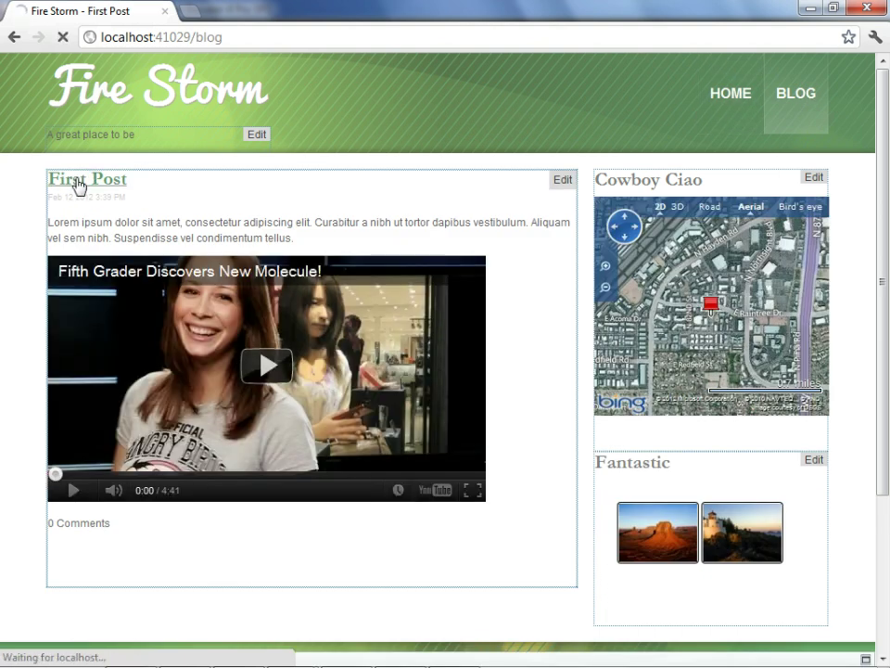
scroll(77, 343, "down", 1)
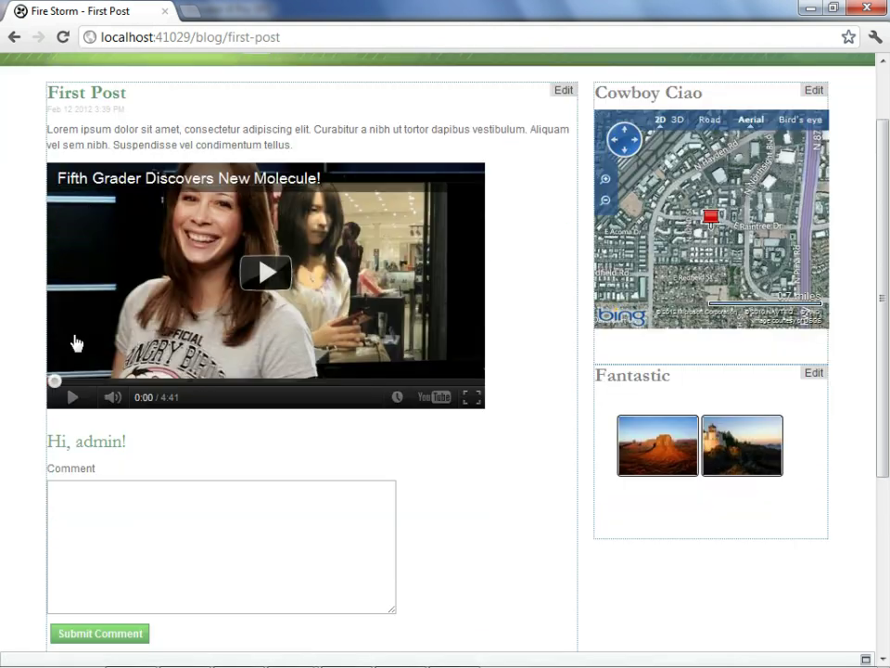
left_click(165, 516)
scroll(177, 512, "down", 1)
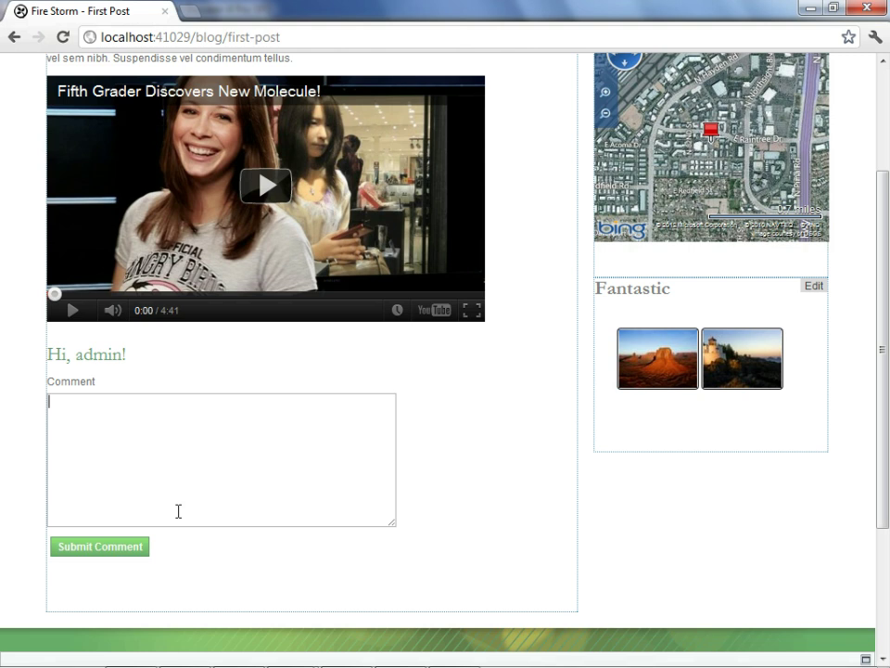
type("A great video")
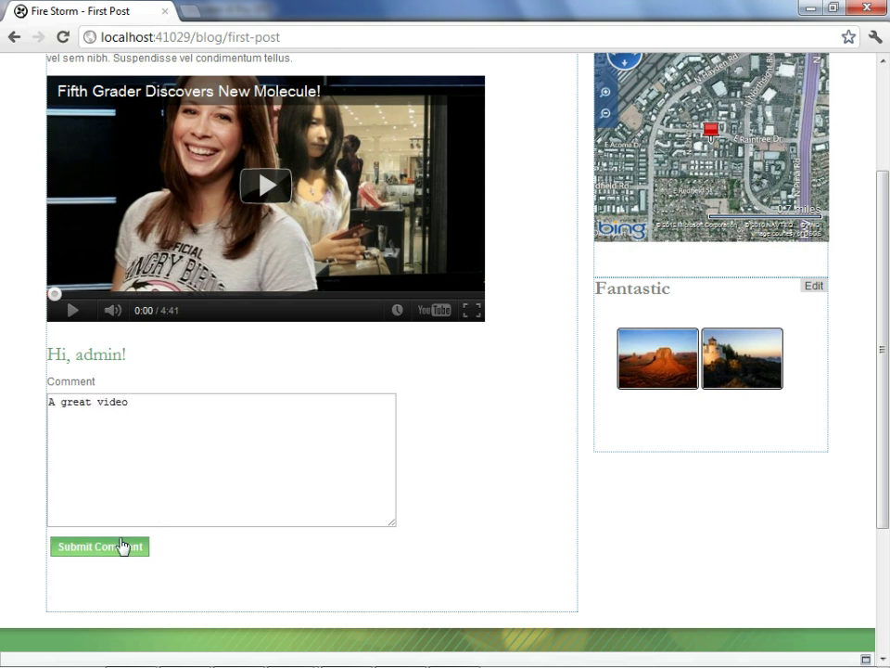
left_click(123, 546)
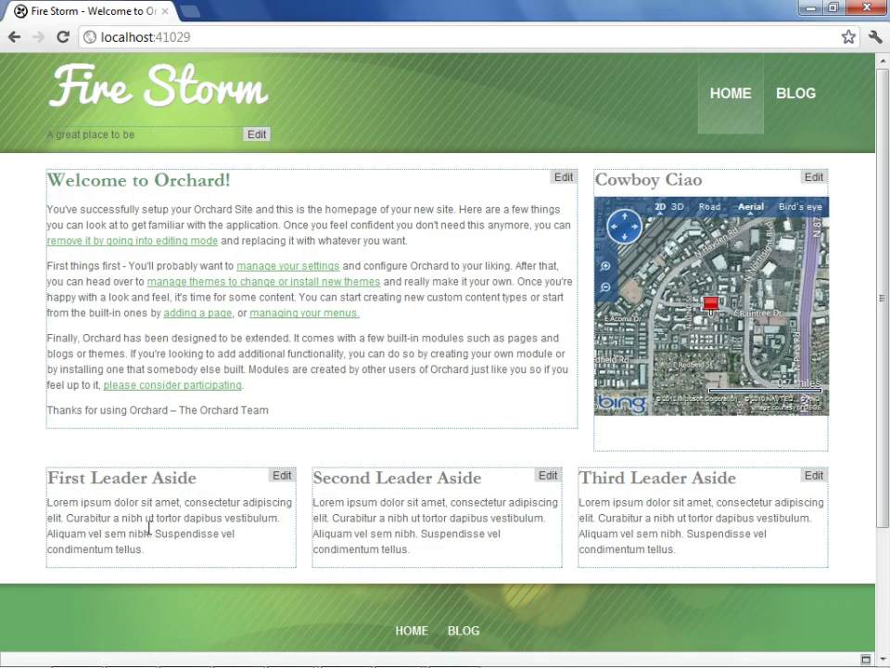
key("alt+Tab")
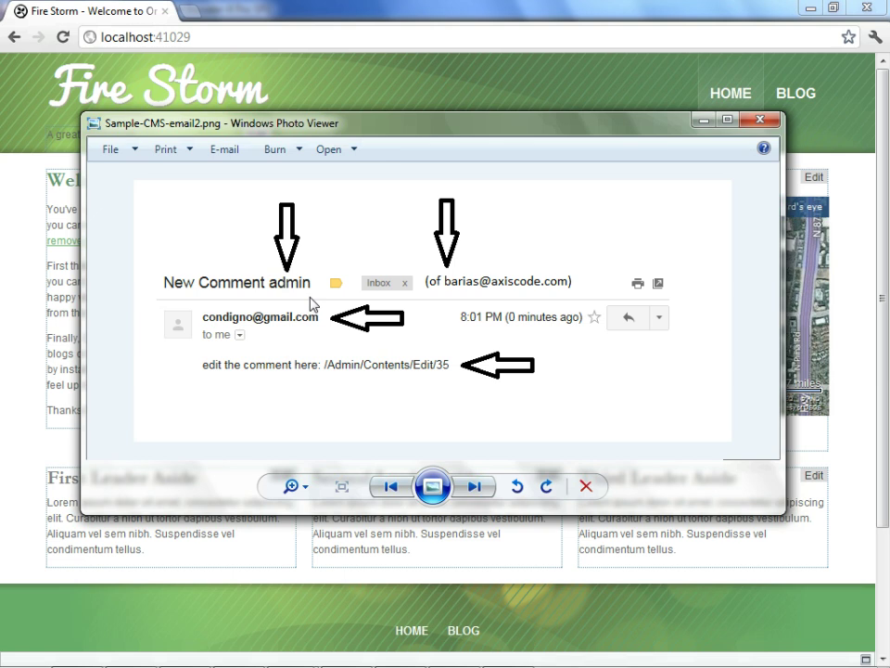
key("alt+F4")
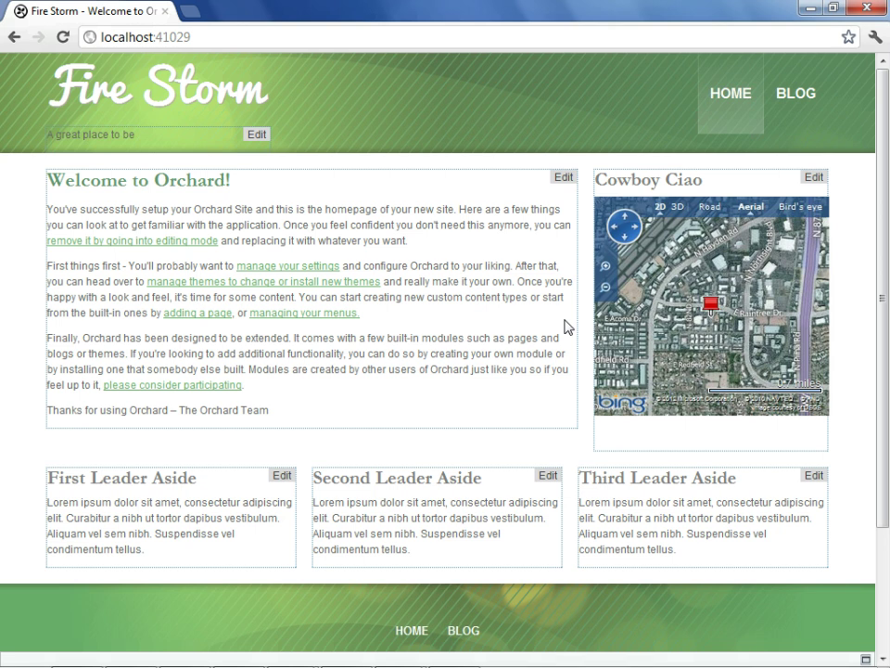
From the footer Dashboard link, go to Content and switch to the Content Types list.
scroll(529, 502, "down", 3)
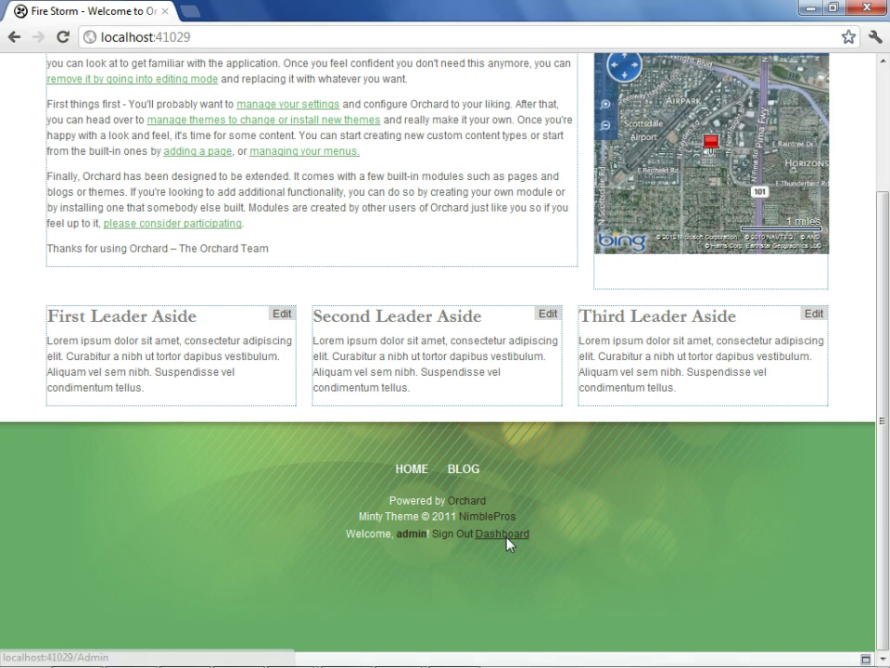
left_click(508, 538)
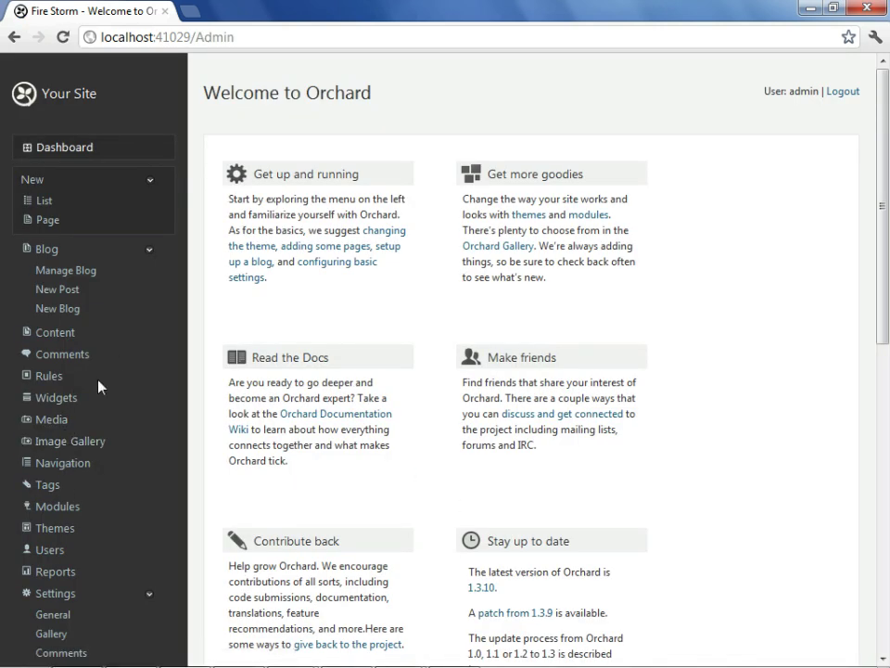
left_click(55, 335)
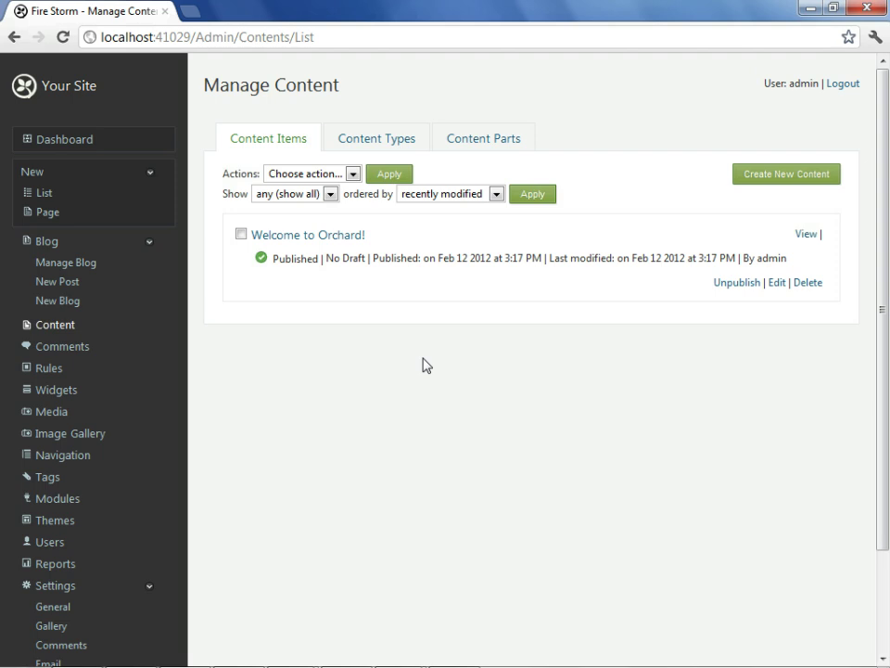
left_click(408, 146)
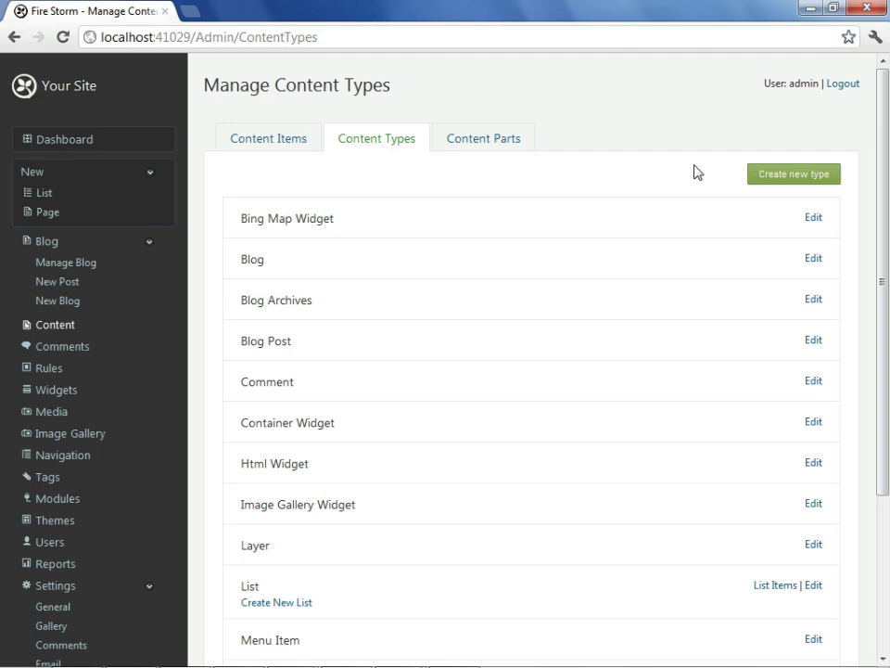
Create a new content type named 'Book Review'.
left_click(781, 176)
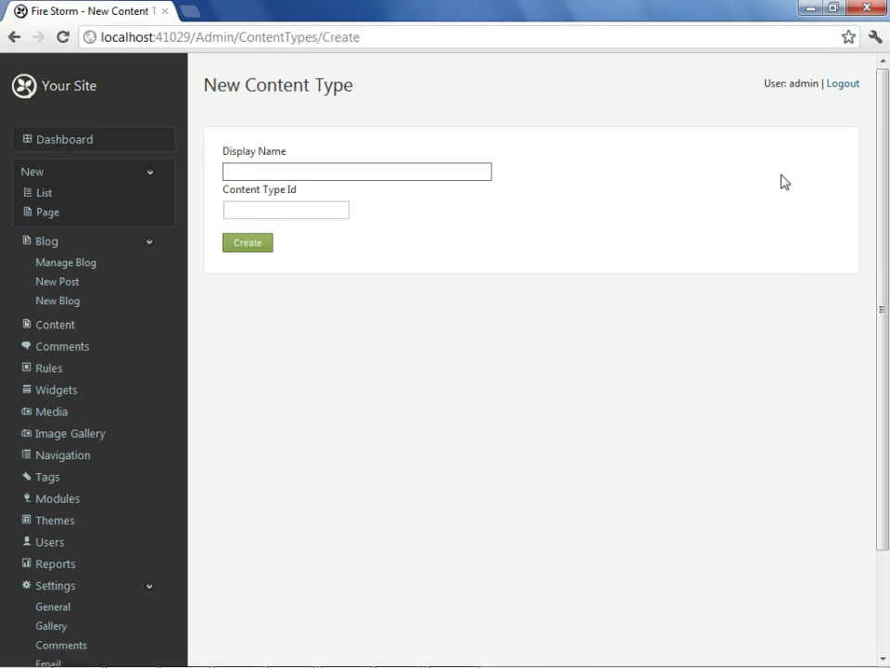
type("Book Review")
key("Tab")
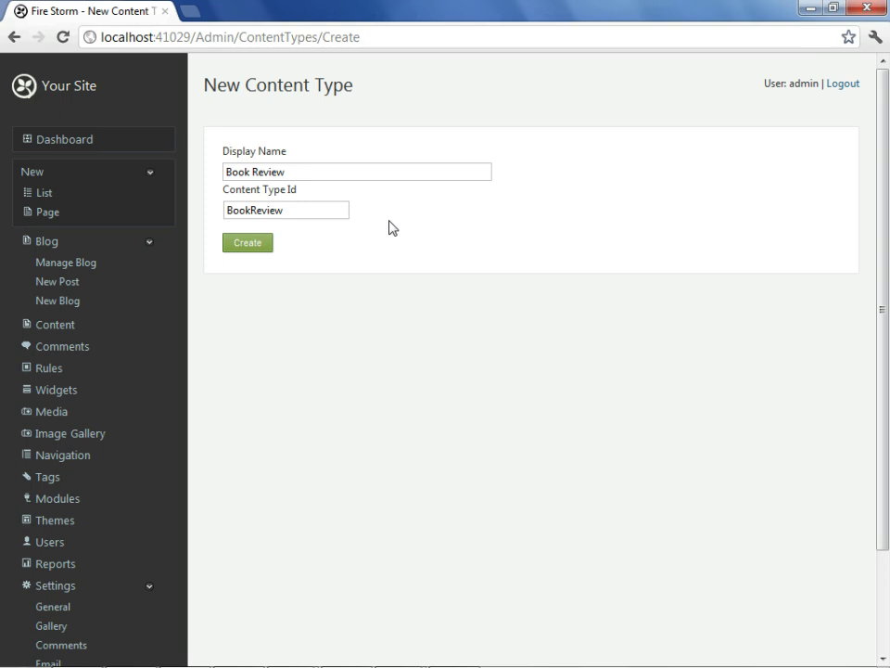
left_click(247, 244)
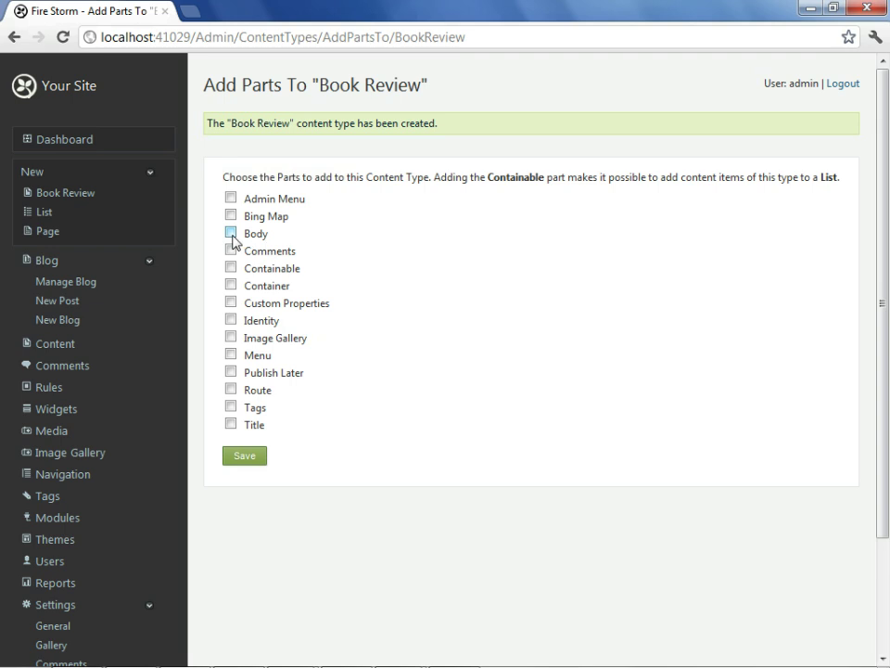
Add the Body, Containable, Route and Tags parts to Book Review and save.
left_click(232, 236)
left_click(232, 269)
left_click(230, 390)
left_click(230, 407)
left_click(242, 460)
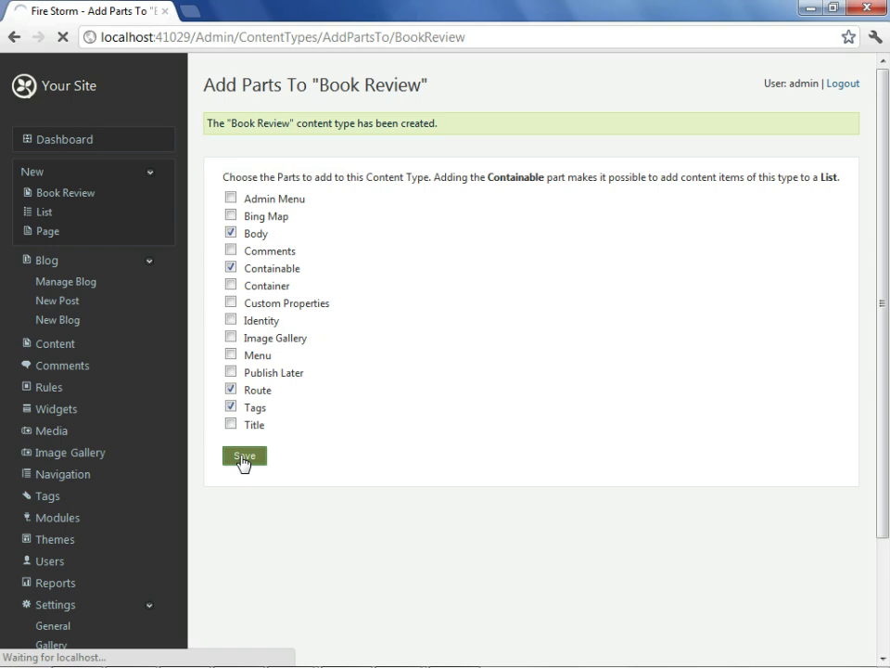
scroll(637, 353, "down", 2)
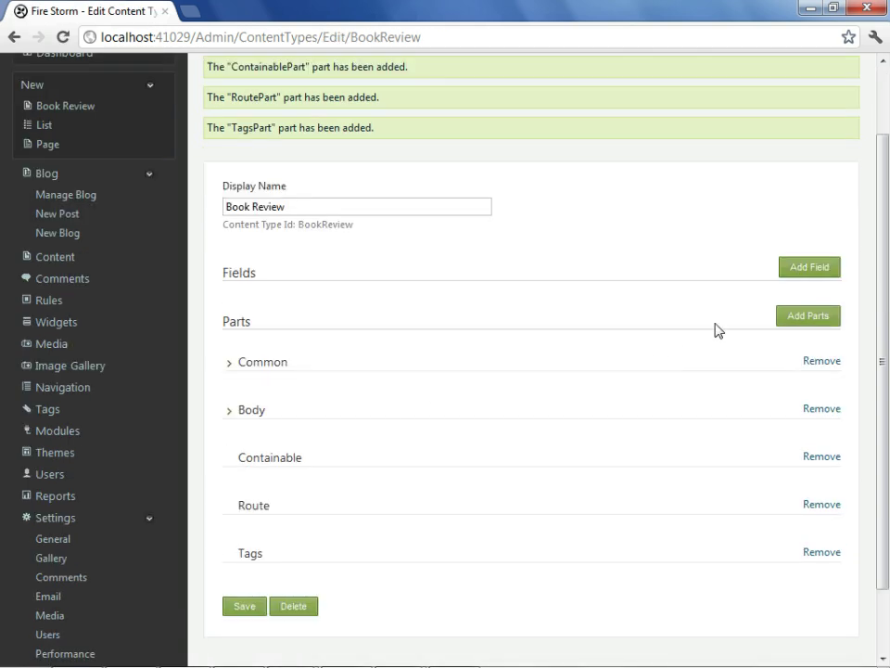
Add 'Price' and 'Rating' fields to Book Review and save the type settings.
left_click(799, 270)
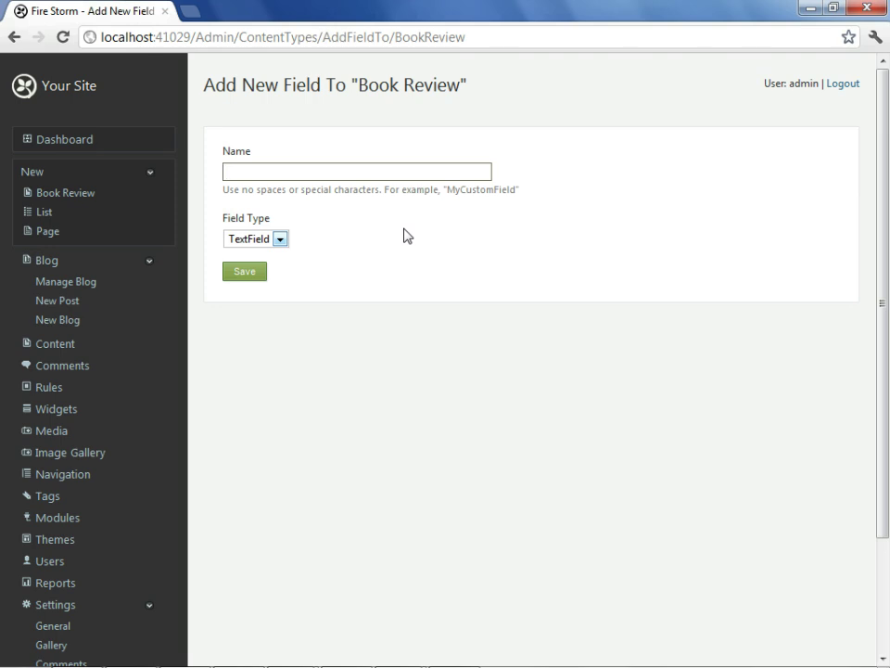
type("Price")
left_click(263, 275)
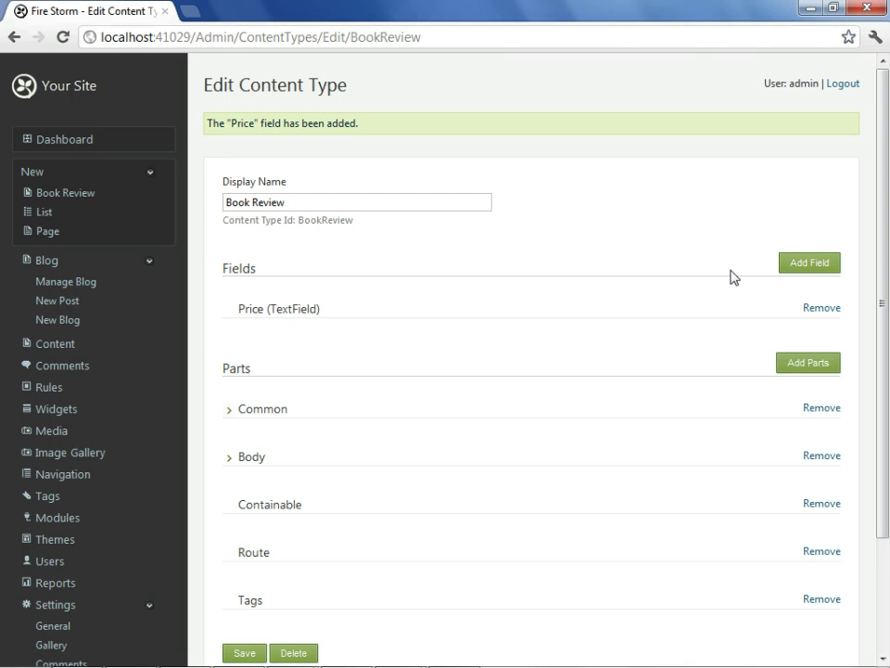
left_click(793, 266)
type("Rating")
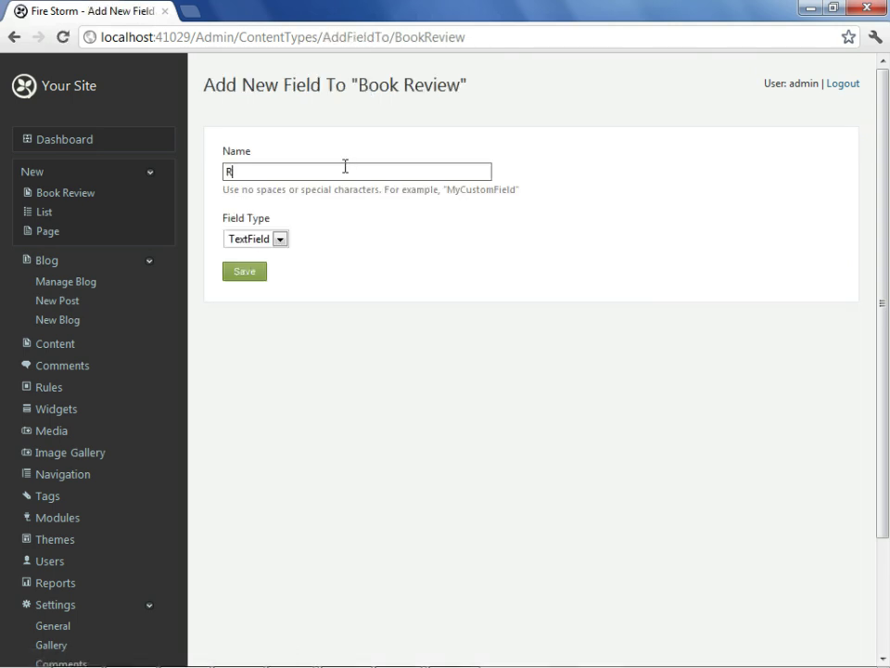
left_click(237, 276)
scroll(326, 277, "down", 1)
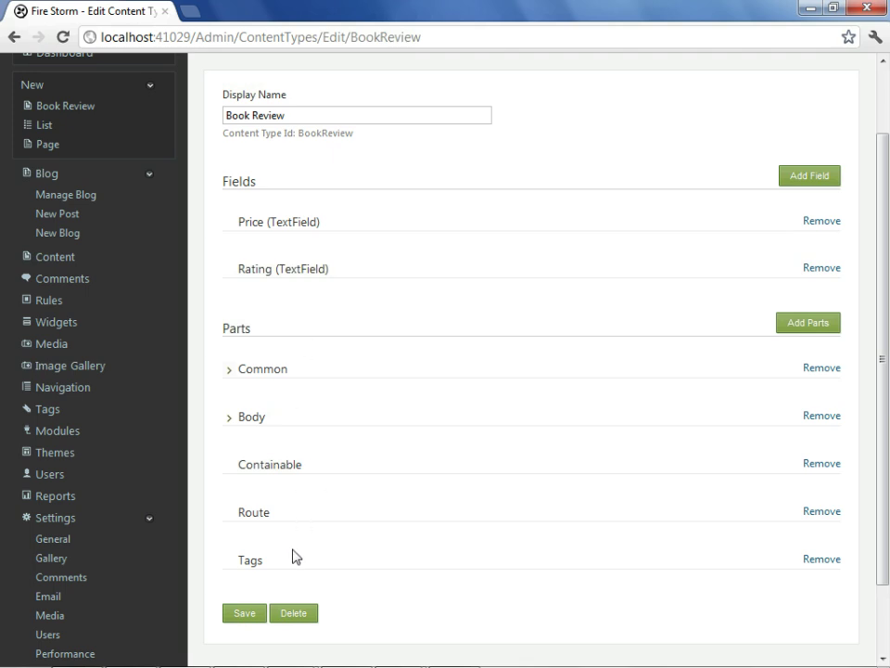
left_click(247, 615)
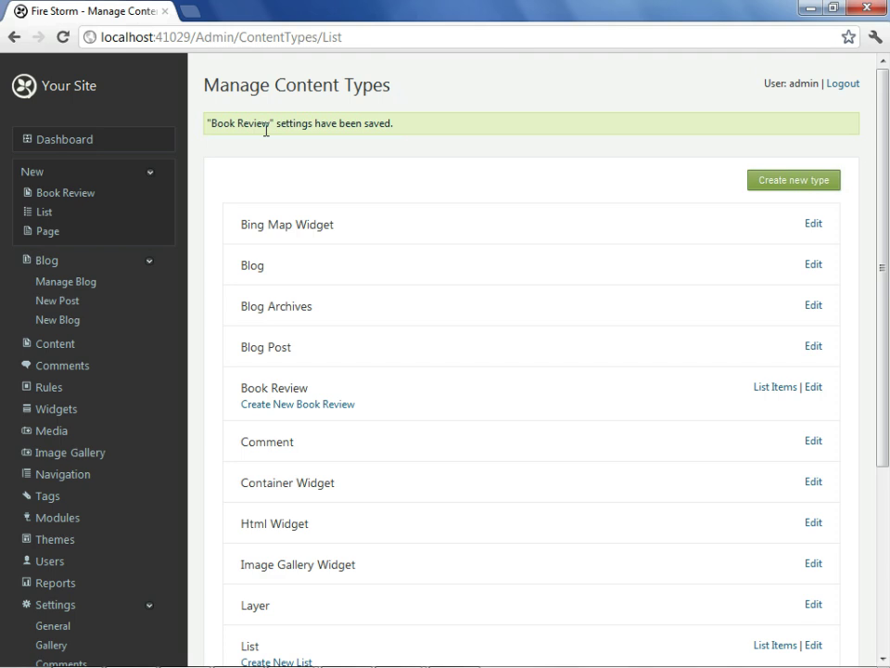
Start a new Book Review titled 'Design Patterns' with body text 'A ggreat book.'.
left_click(56, 344)
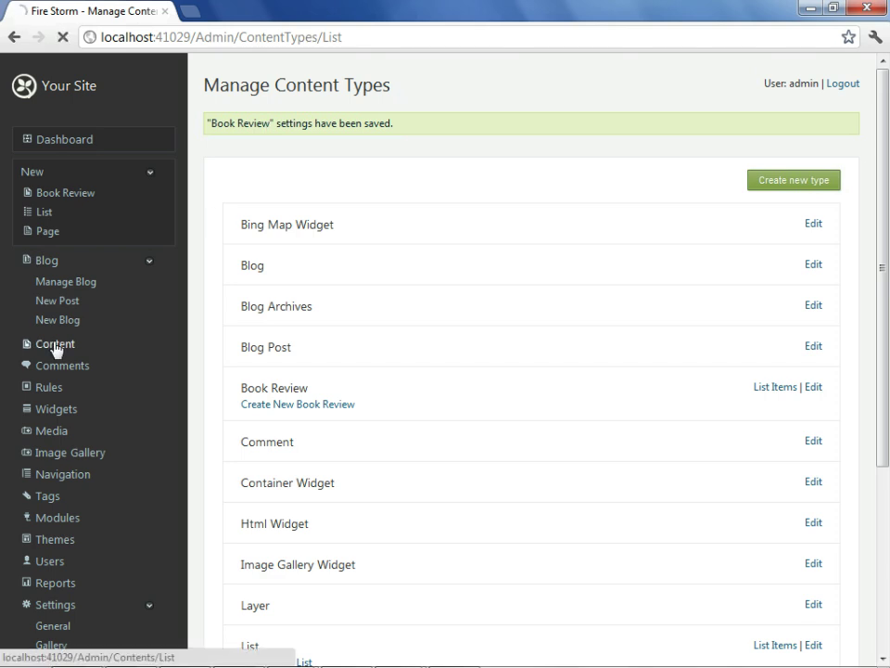
left_click(391, 140)
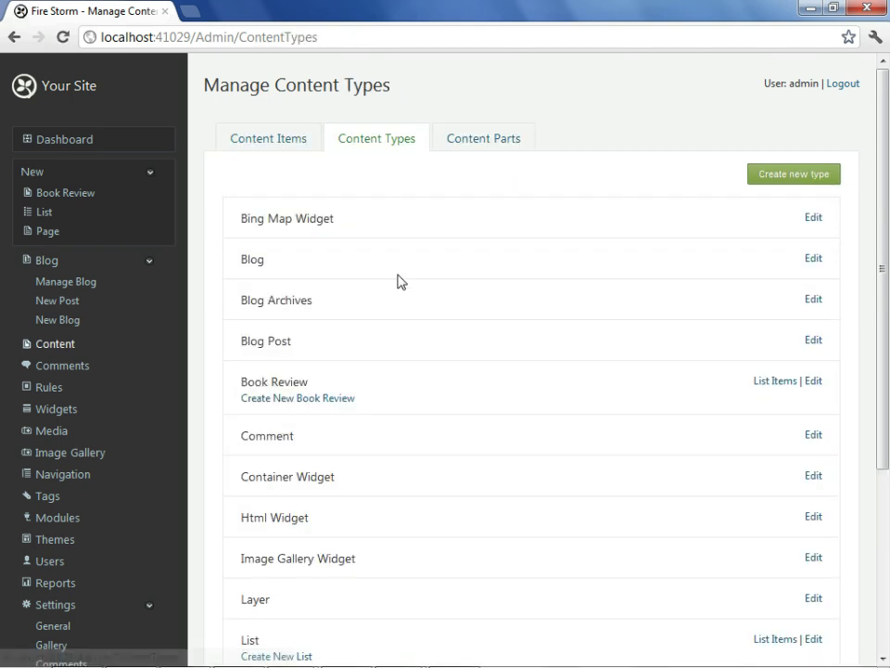
scroll(357, 290, "down", 2)
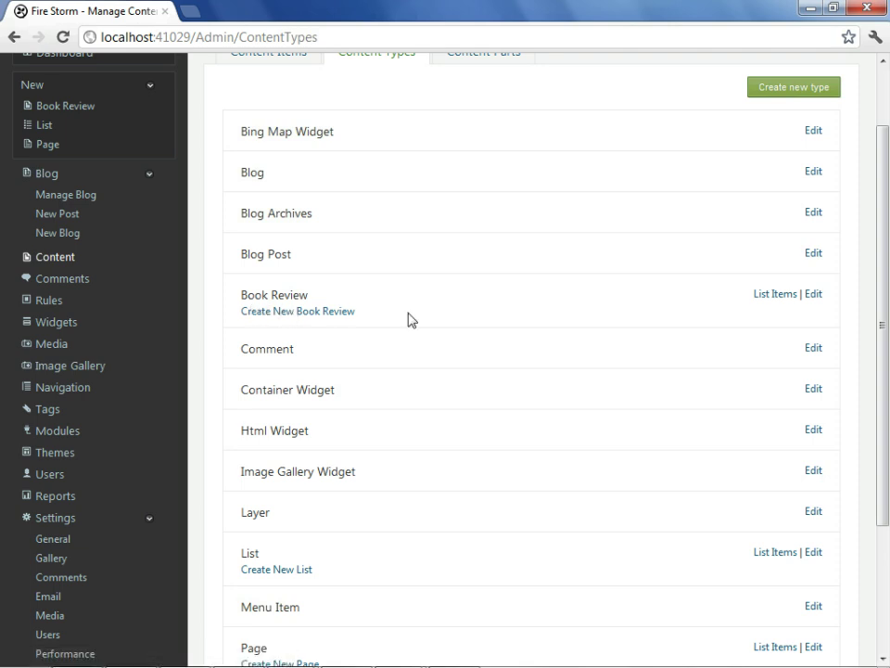
left_click(285, 320)
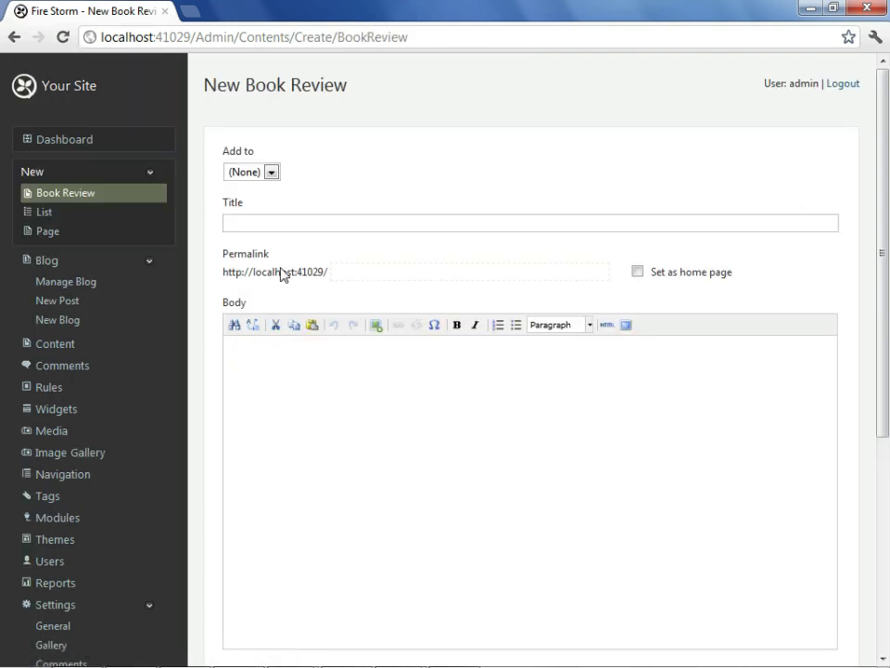
left_click(287, 226)
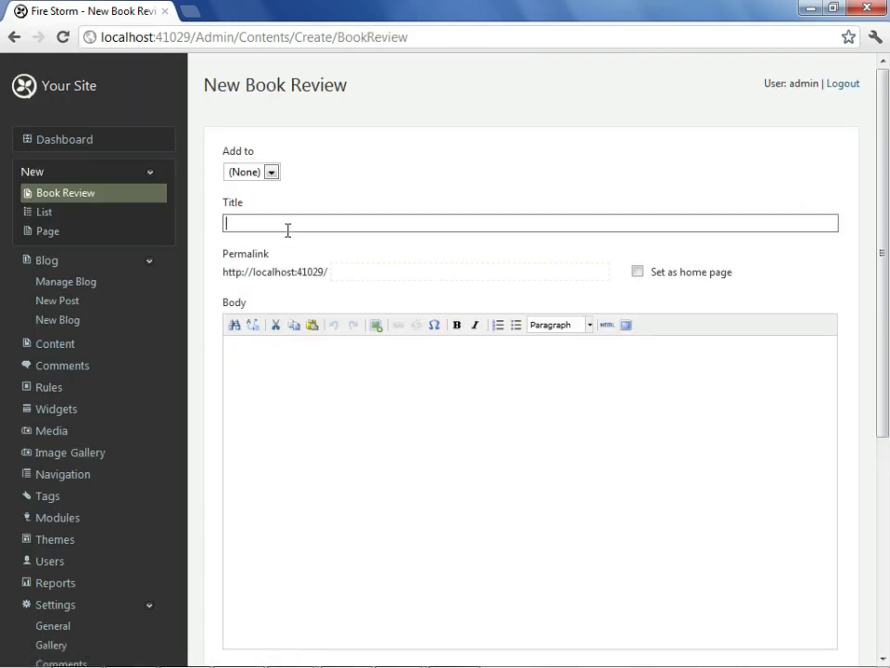
type("Design Patterns")
key("Tab")
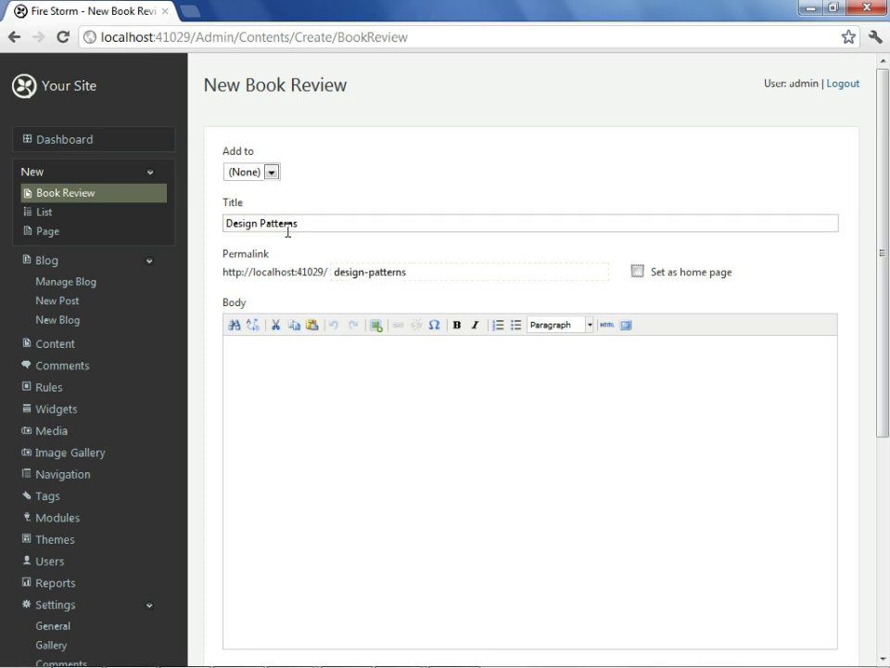
key("Tab")
type("A ggreat book.")
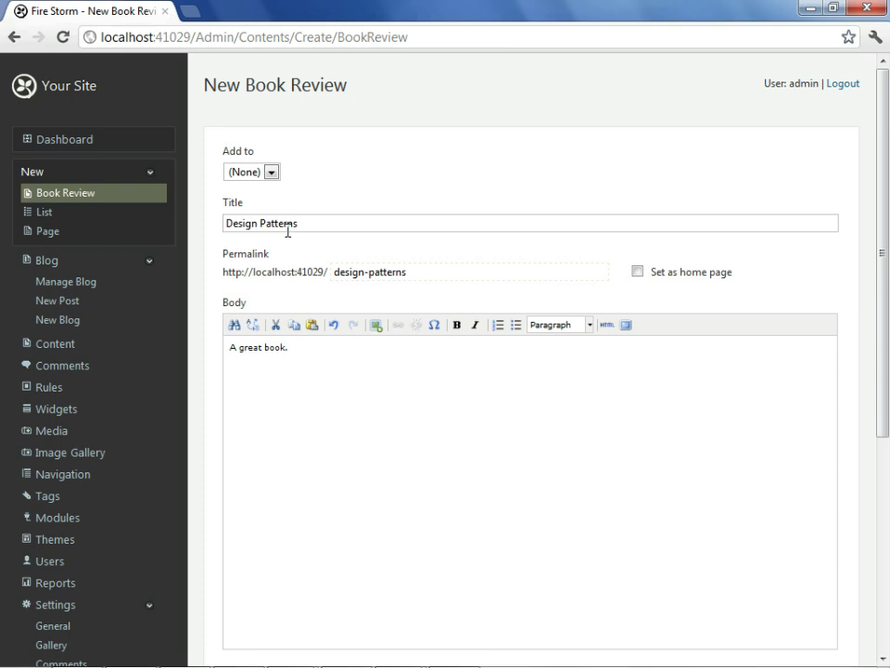
Leave the review out of any list and set price $50, rating 9.5, tag technology.
left_click(271, 173)
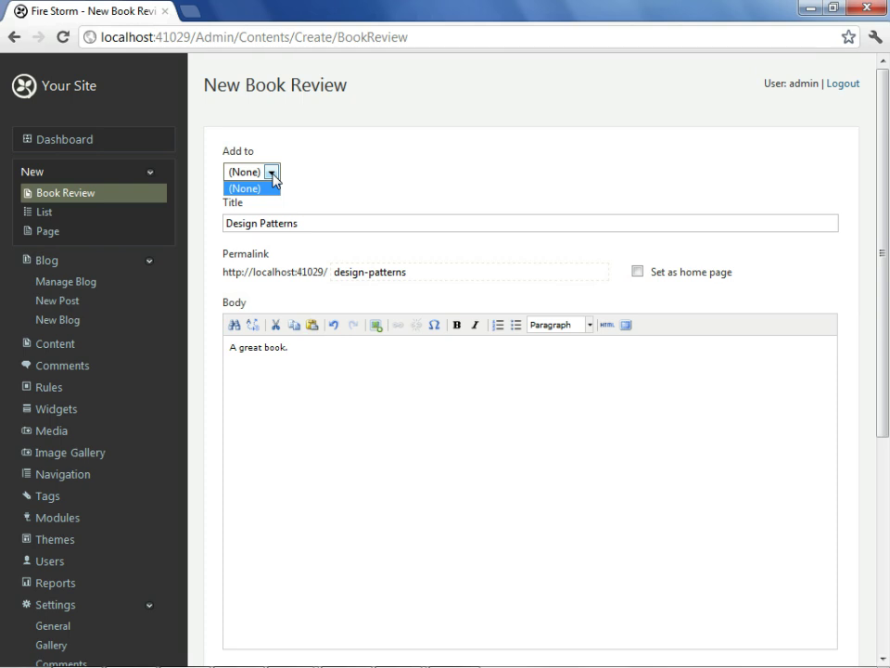
left_click(272, 175)
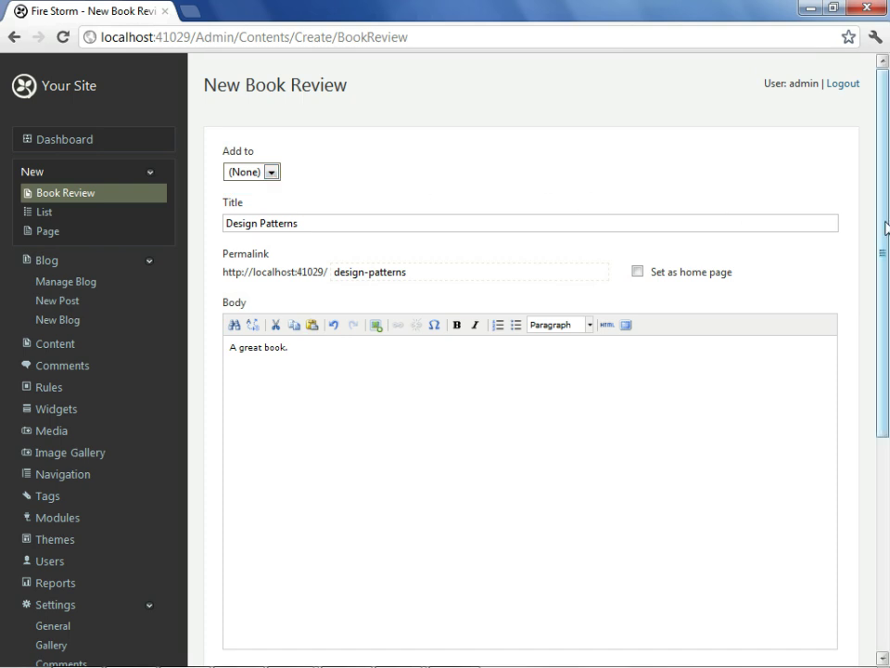
left_click_drag(885, 228, 866, 449)
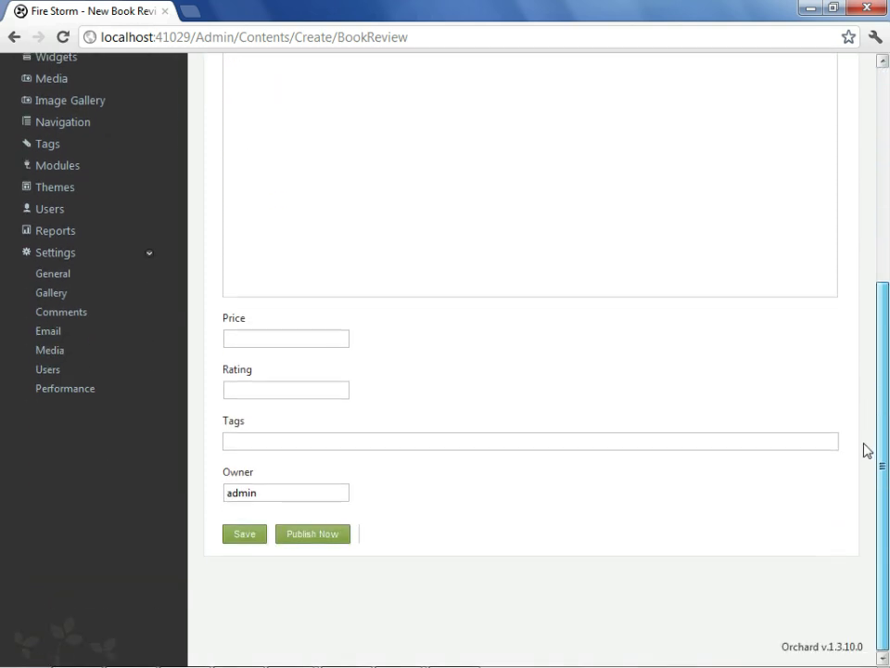
left_click(314, 336)
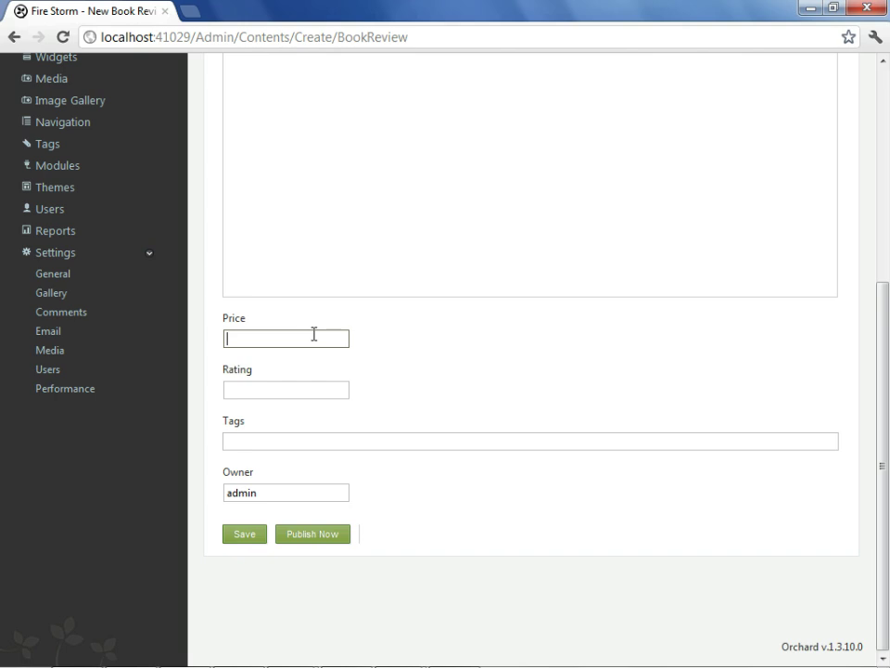
type("$50")
key("Tab")
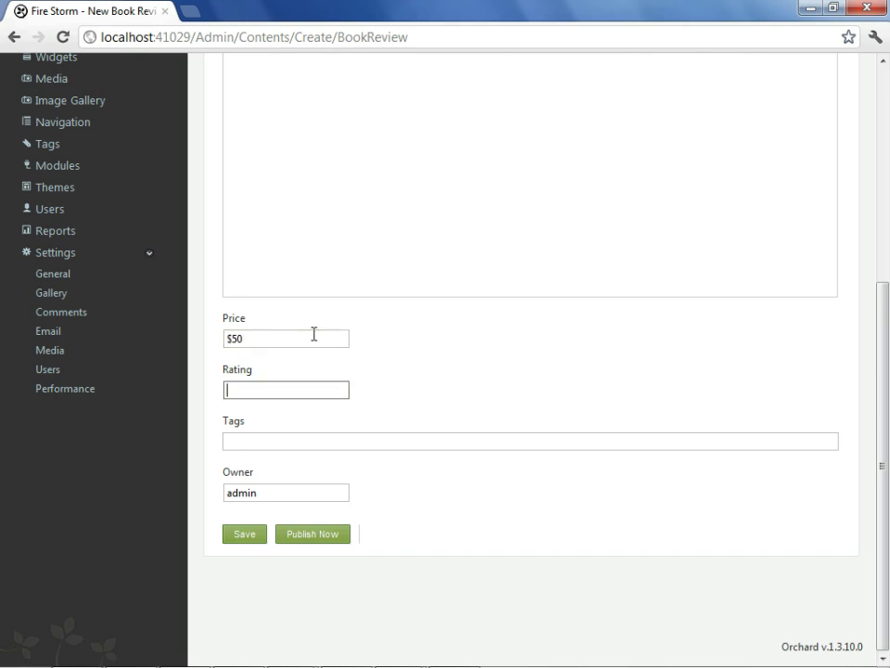
type("9.5")
key("Tab")
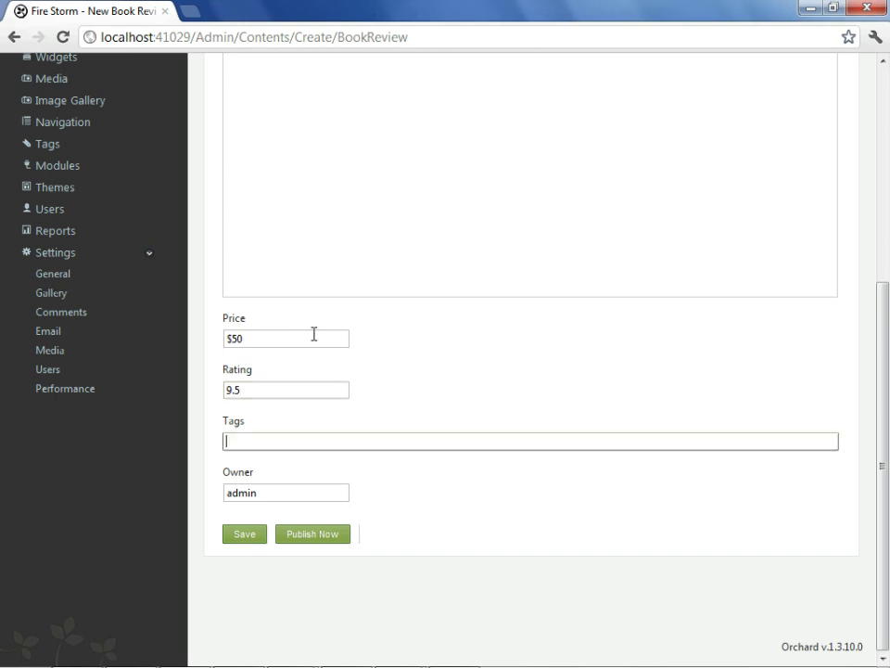
type("technology")
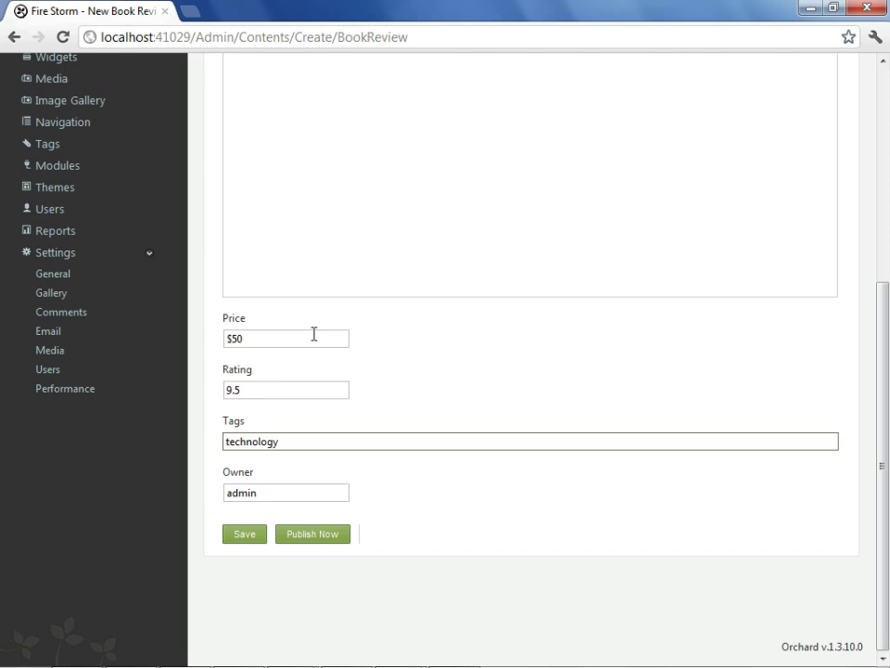
Save the Design Patterns book review.
left_click(322, 535)
scroll(426, 533, "up", 3)
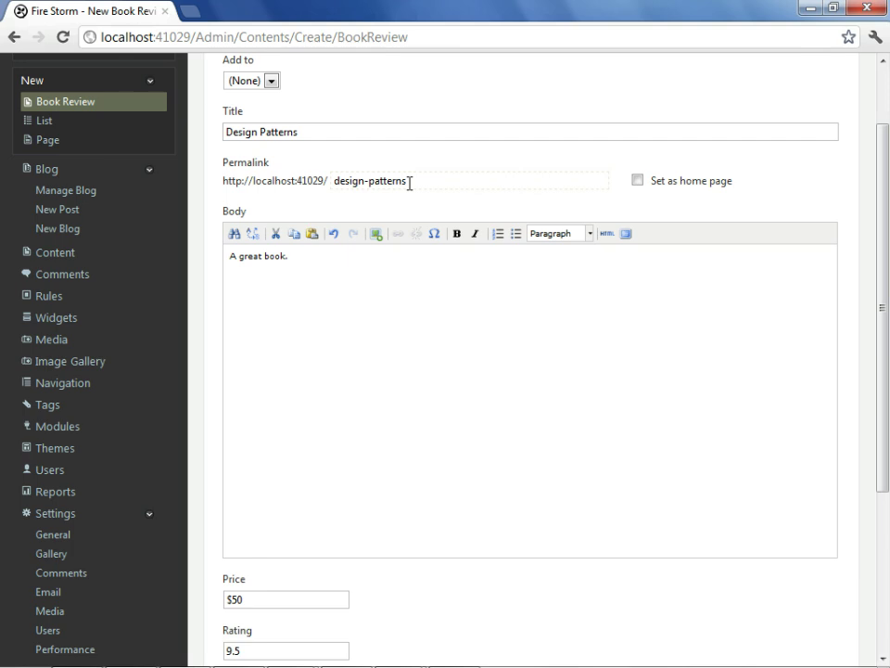
scroll(409, 183, "down", 2)
left_click(244, 633)
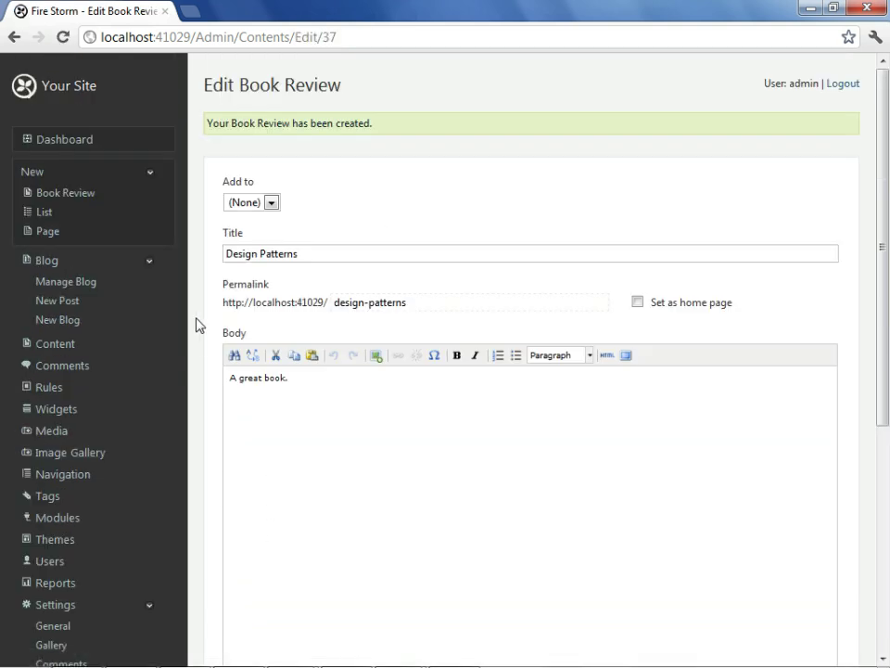
left_click(50, 219)
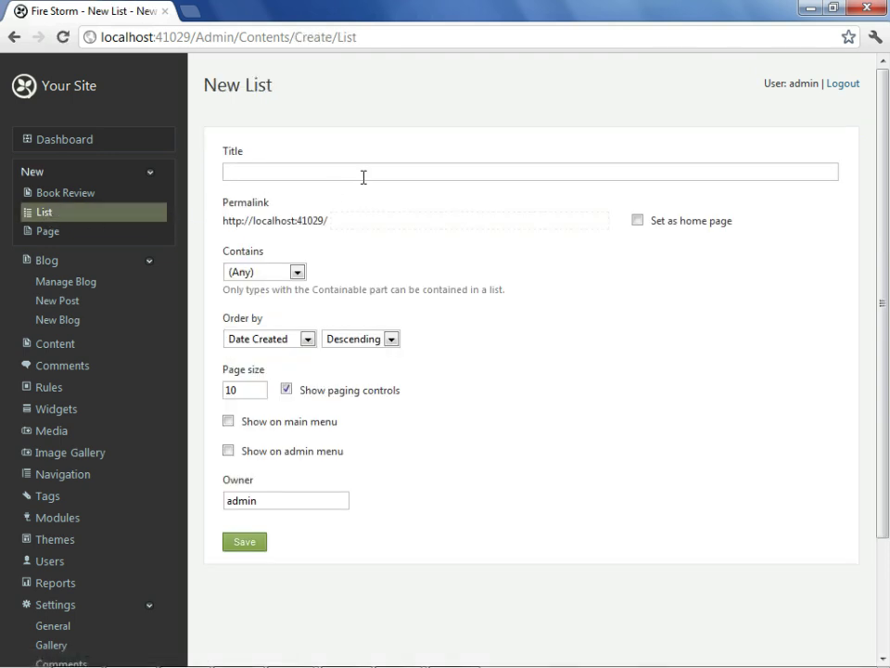
Title the new list 'Book Reviews' and restrict it to Book Review items.
left_click(367, 175)
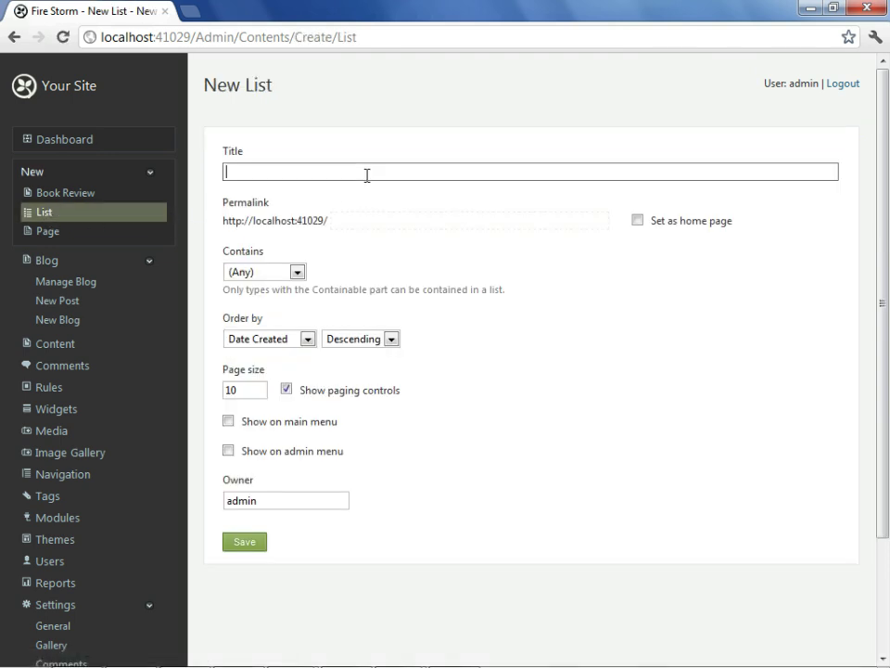
type("Book Reviews")
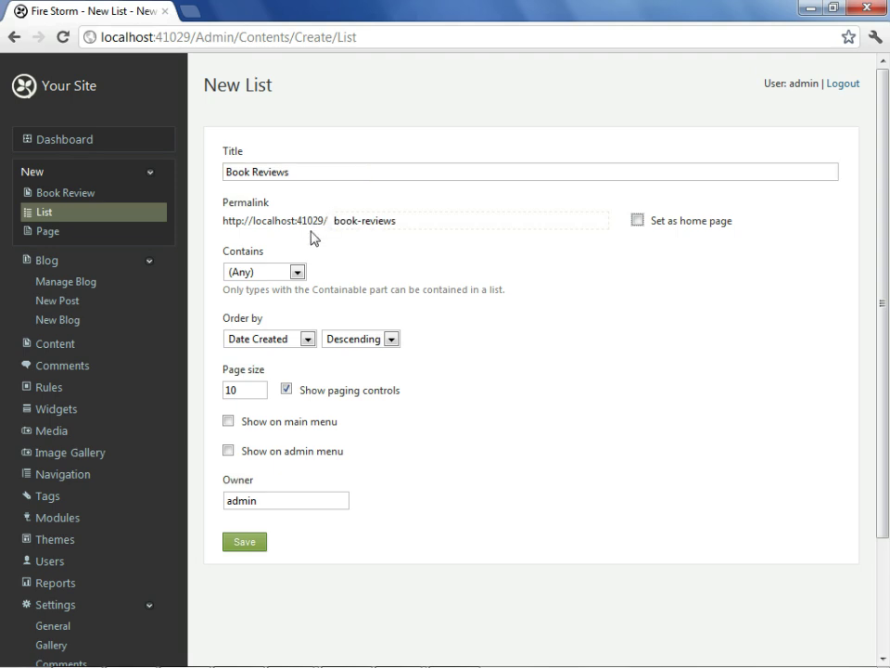
left_click(297, 273)
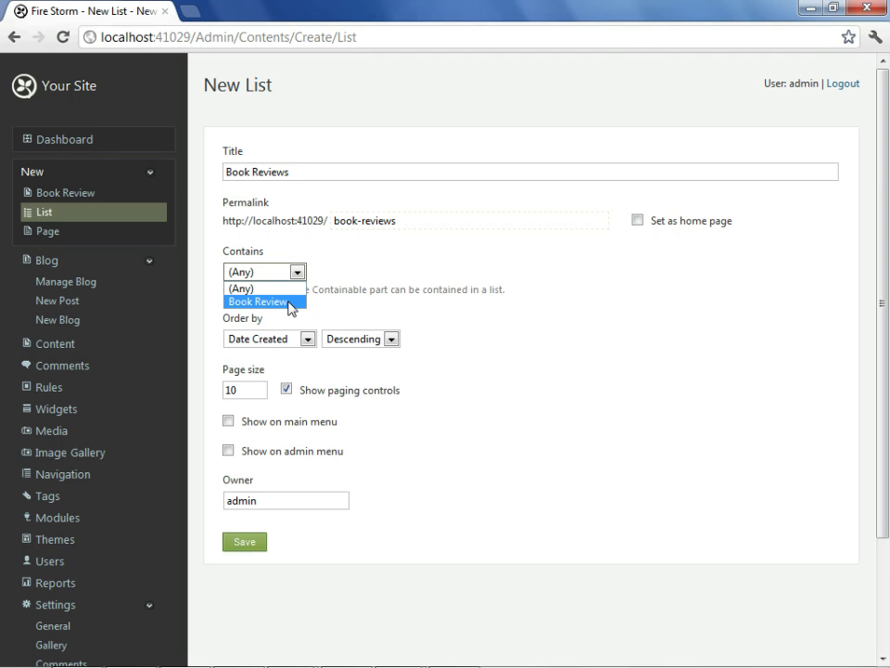
left_click(292, 303)
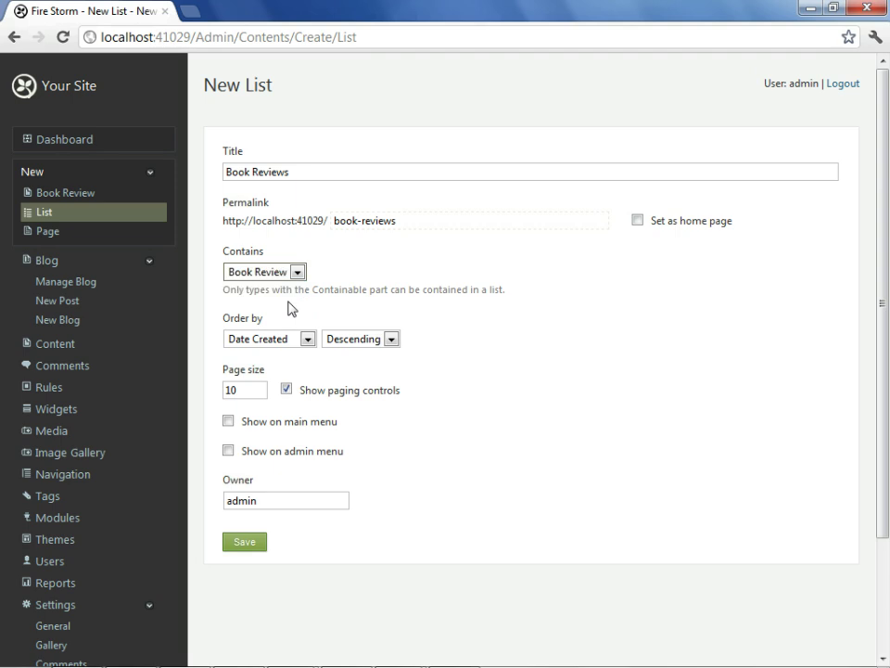
Sort by Routable Title ascending, show on main menu as 'Book Reviews', and save.
left_click(306, 339)
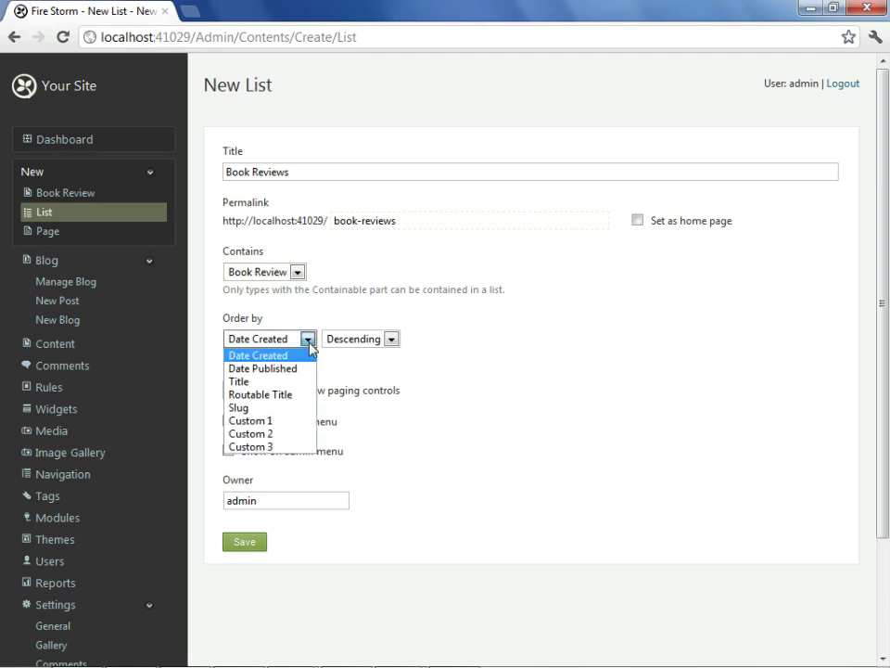
left_click(293, 395)
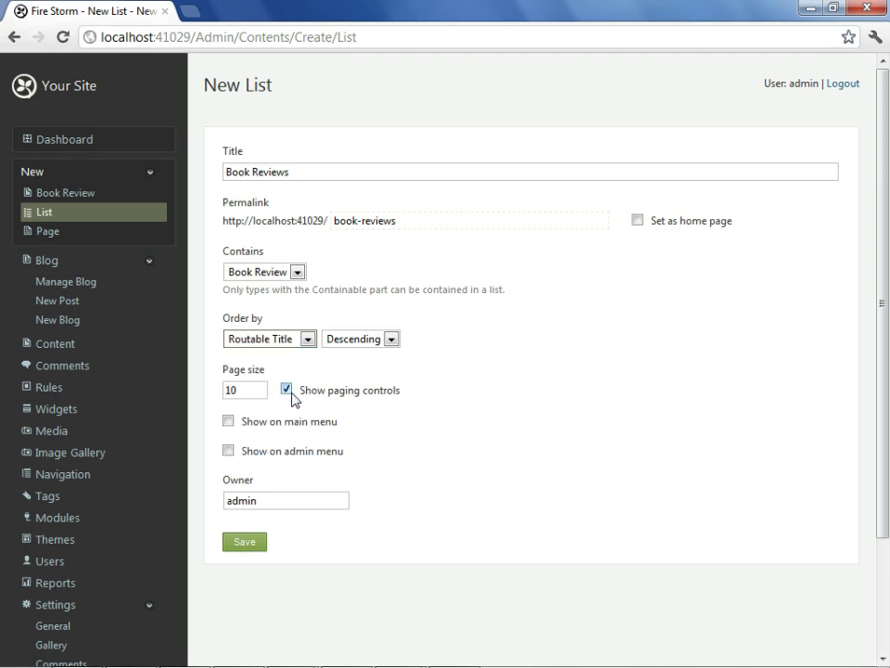
left_click(389, 339)
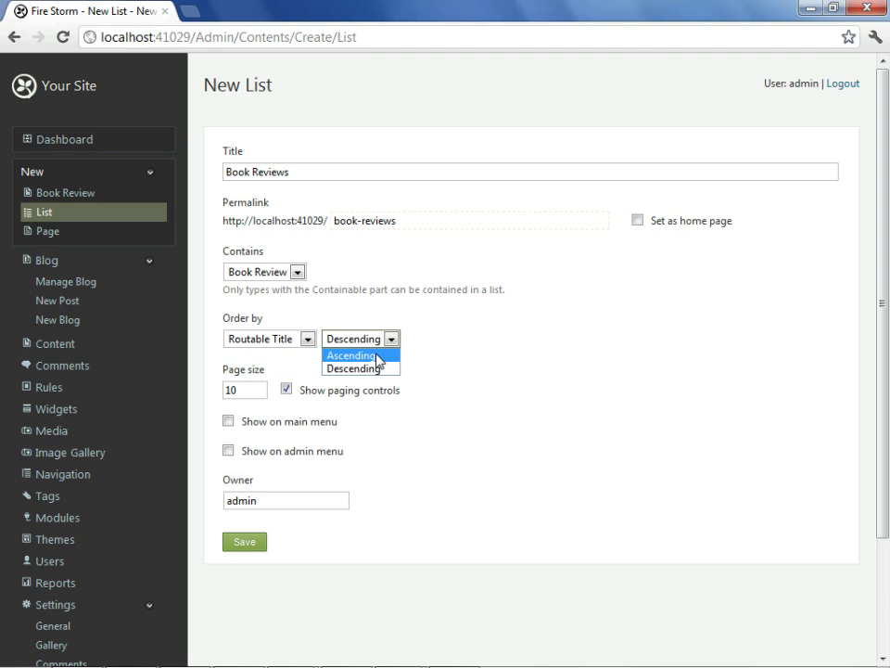
left_click(376, 356)
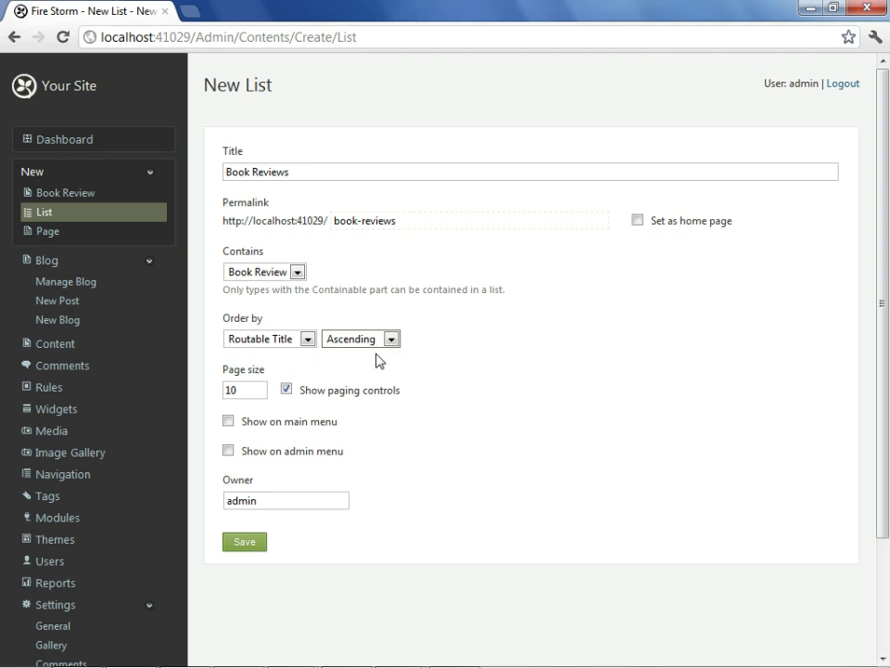
left_click(256, 425)
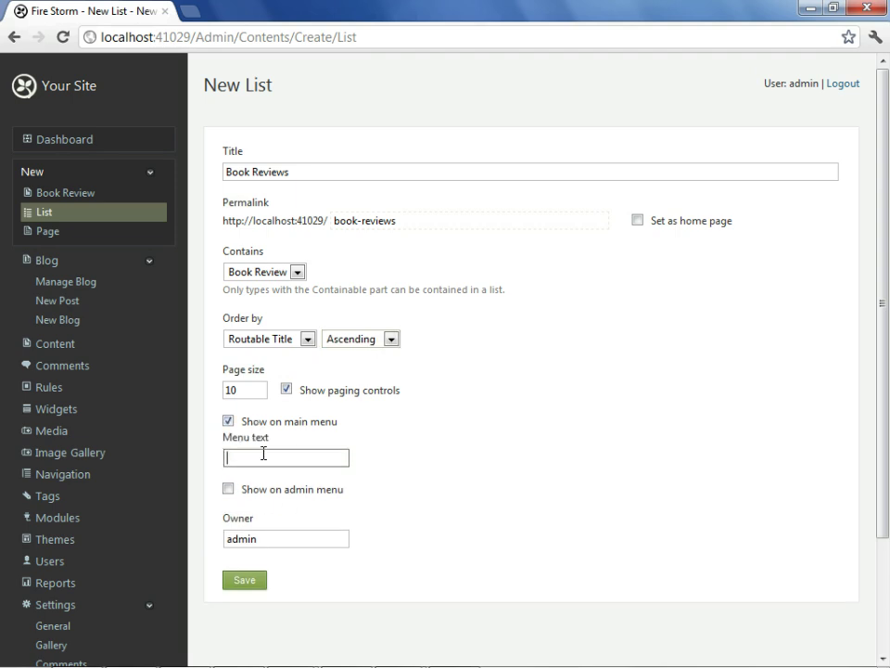
type("Book Reviews")
left_click(239, 583)
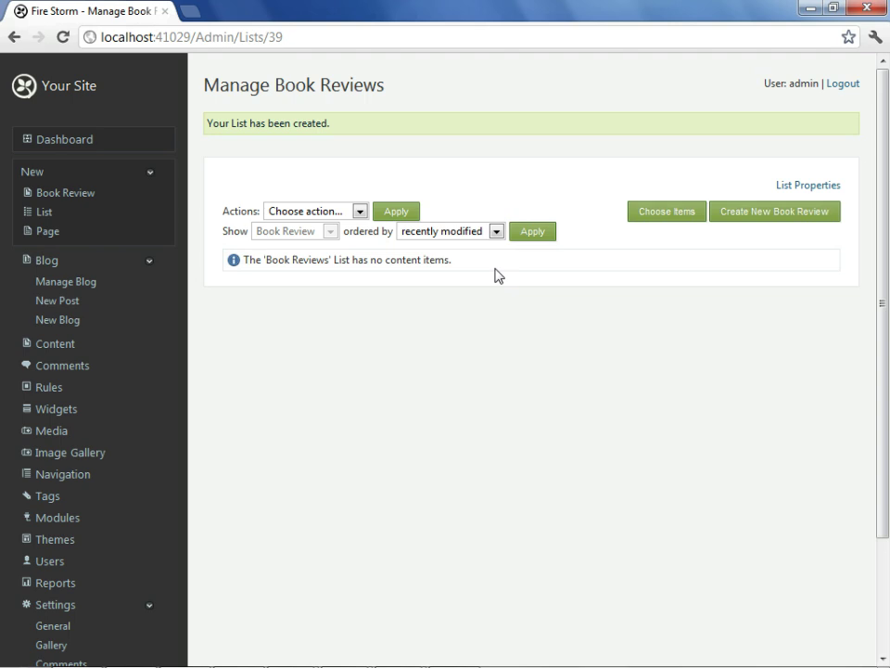
Move the Design Patterns review into the Book Reviews list, then open the Fire Storm homepage.
left_click(666, 217)
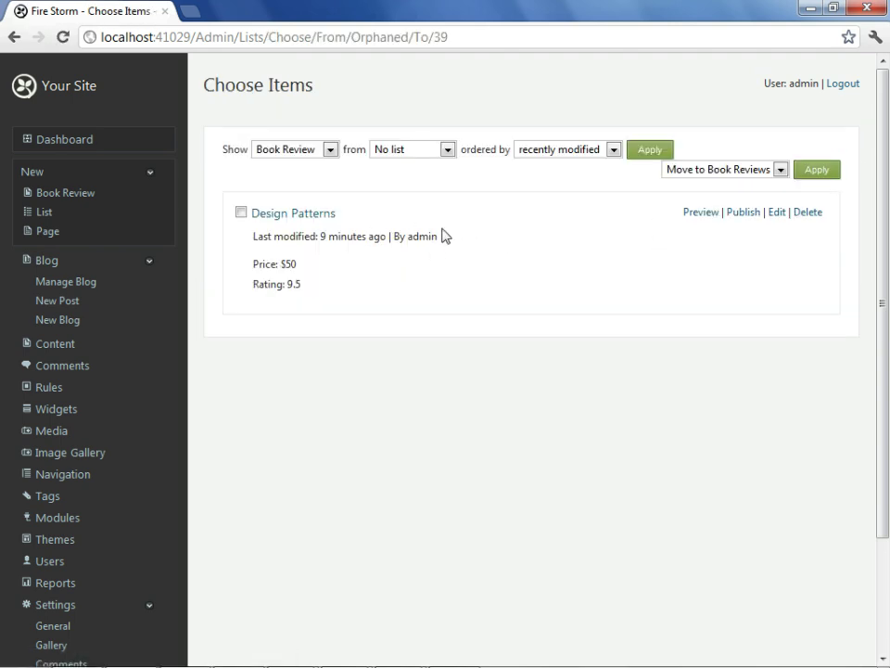
left_click(241, 212)
left_click(805, 175)
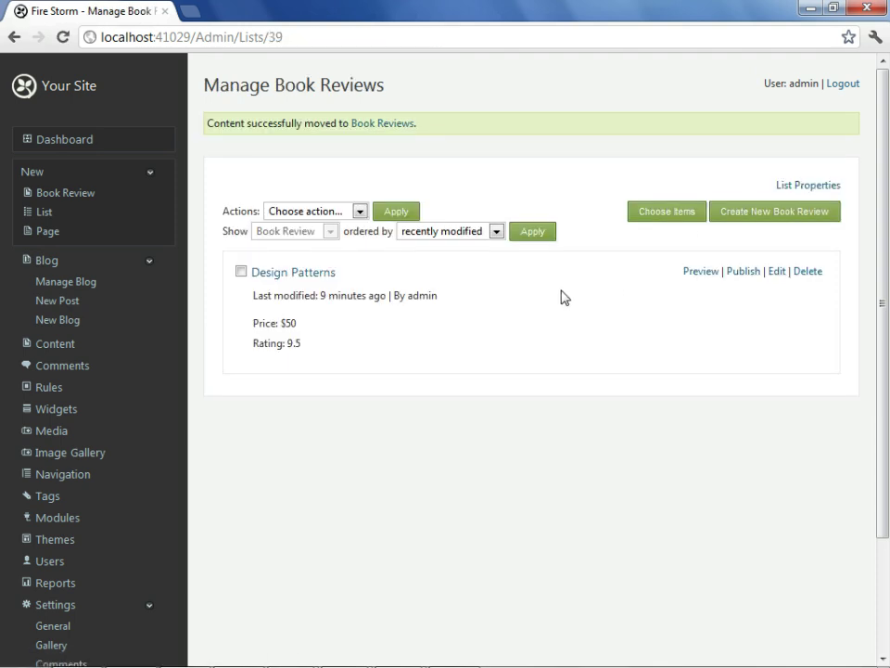
scroll(446, 334, "down", 3)
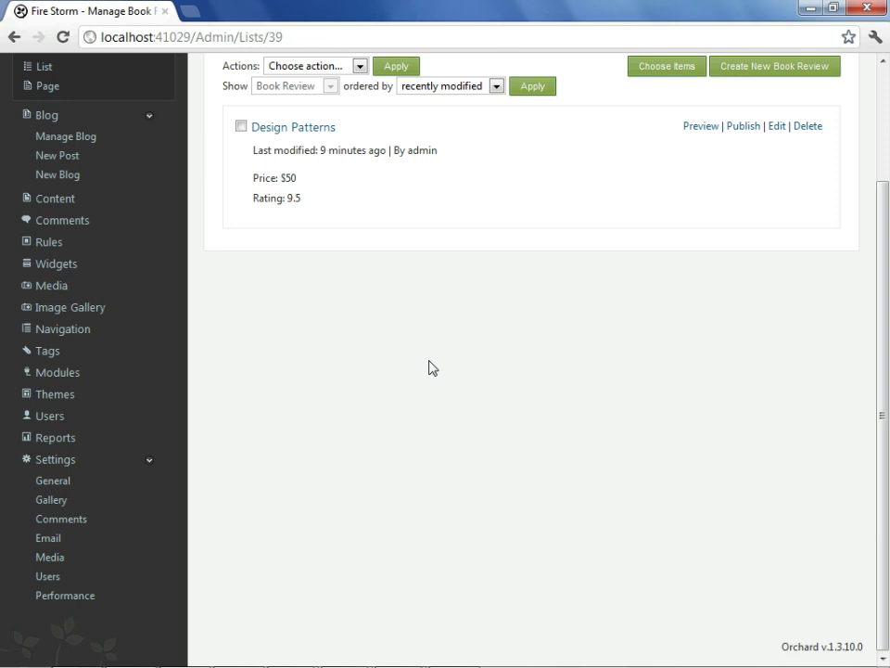
scroll(232, 259, "up", 3)
left_click(81, 89)
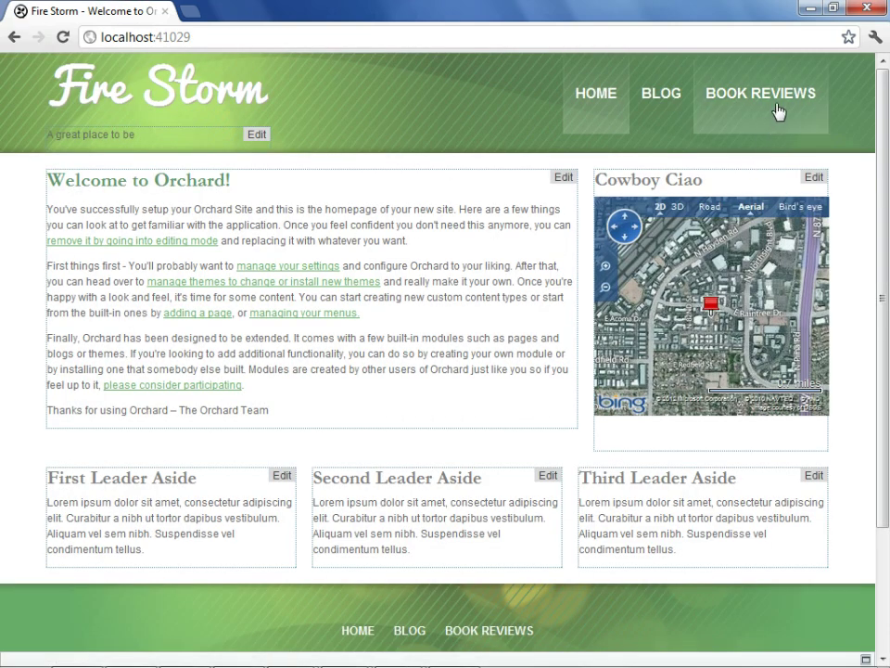
View the empty public Book Reviews page, then return to the admin dashboard.
left_click(777, 110)
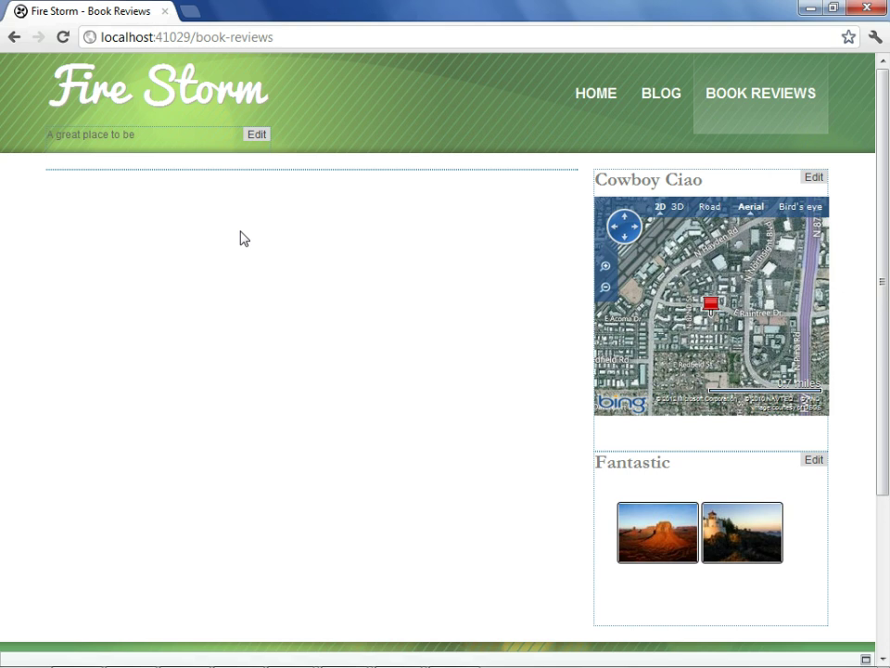
scroll(239, 239, "down", 5)
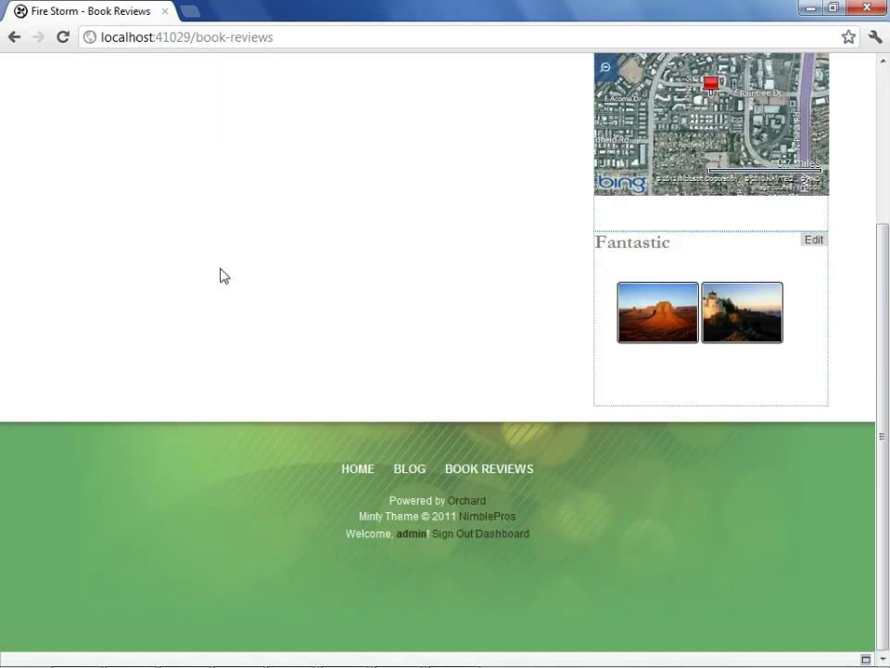
left_click(512, 536)
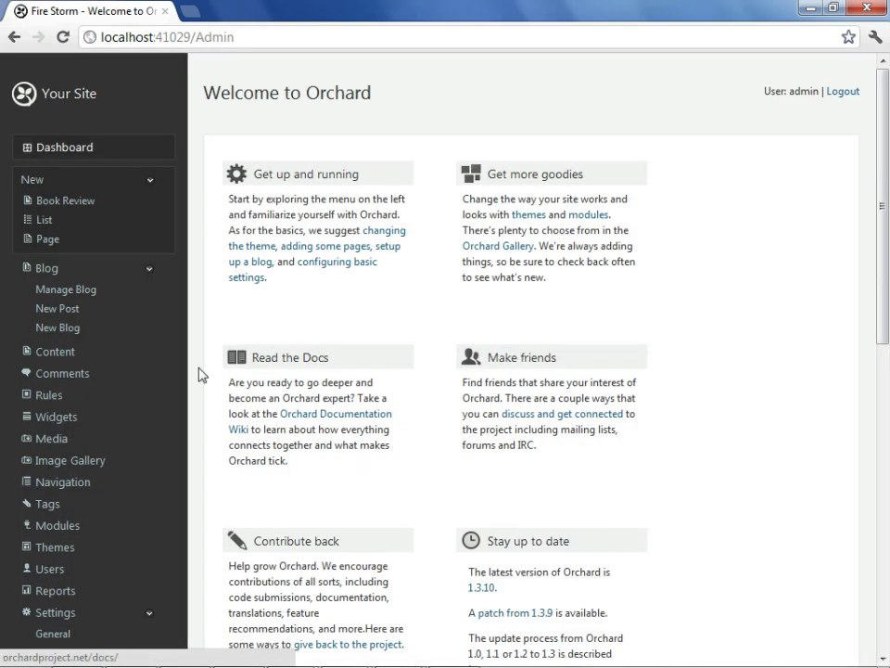
Publish Design Patterns from the Book Reviews contained items, check the site, and return to Dashboard.
left_click(55, 353)
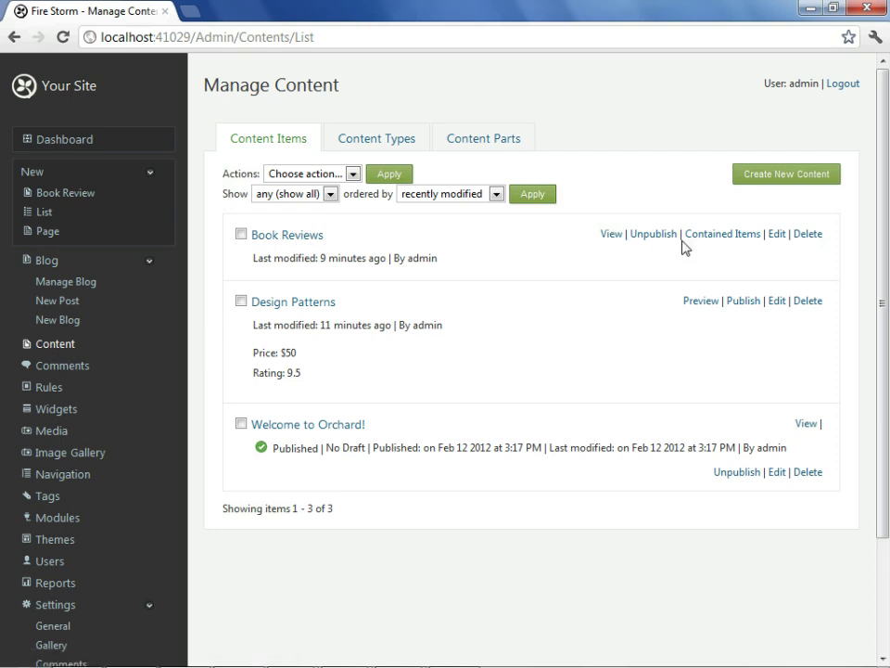
left_click(713, 235)
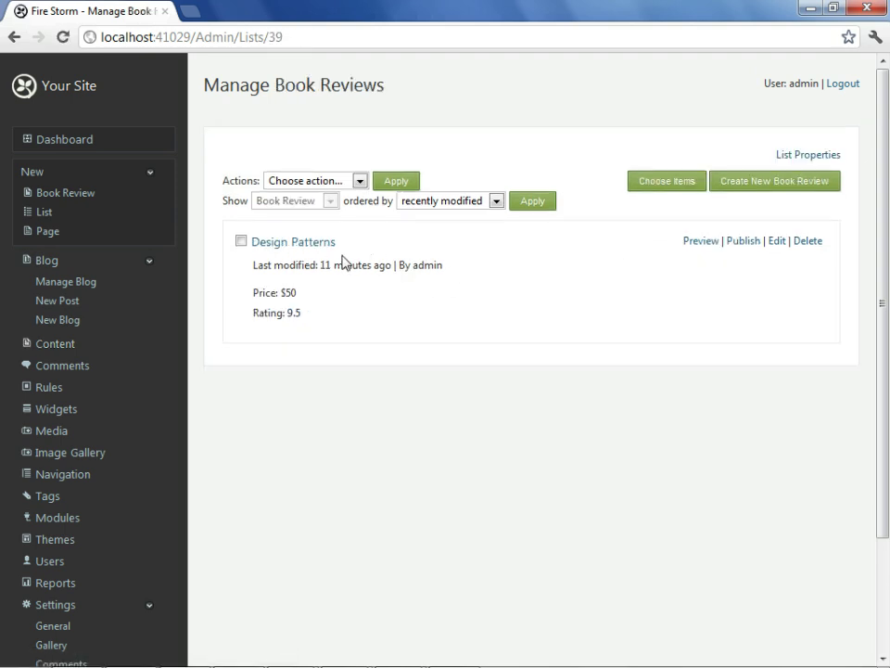
left_click(746, 243)
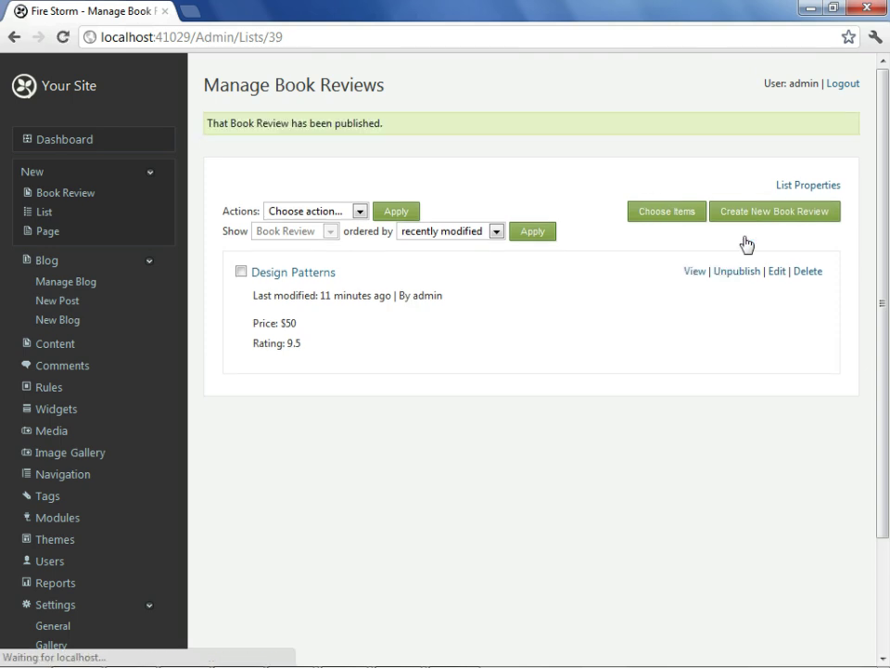
left_click(104, 88)
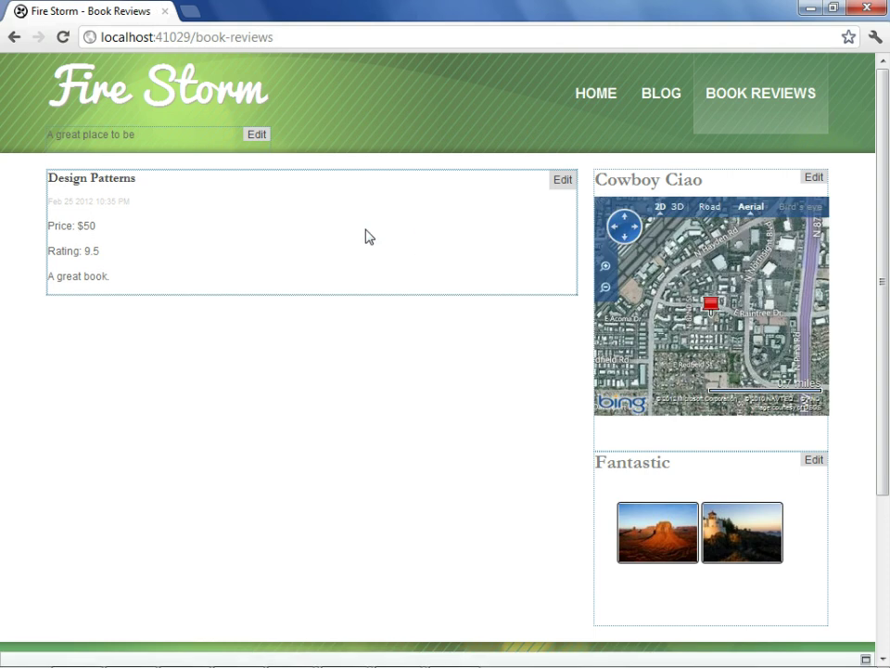
scroll(323, 247, "down", 3)
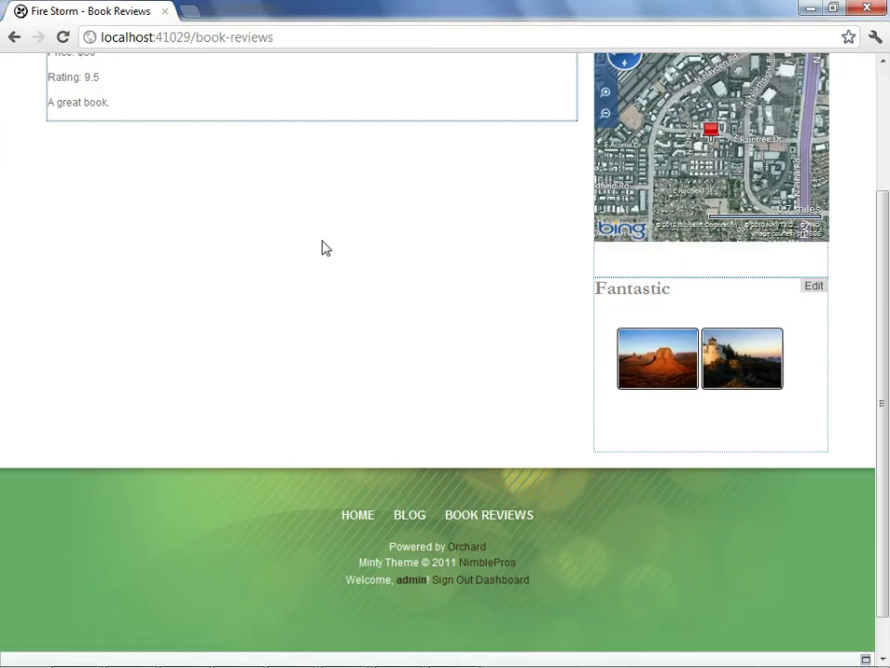
left_click(510, 535)
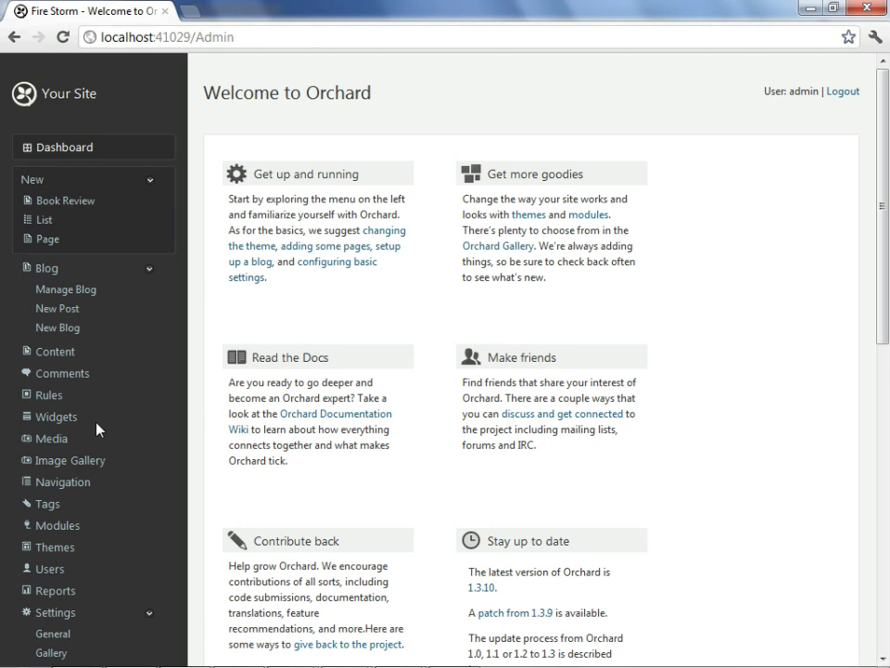
Add a Container Widget to the Sidebar titled 'Book Reviews', drawing from the Book Reviews list.
left_click(58, 418)
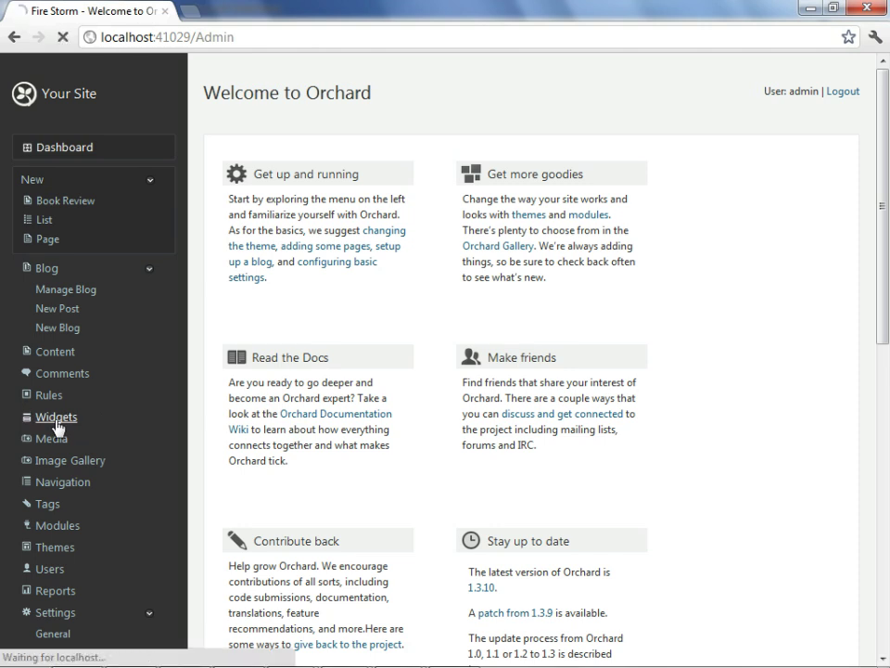
scroll(278, 396, "down", 3)
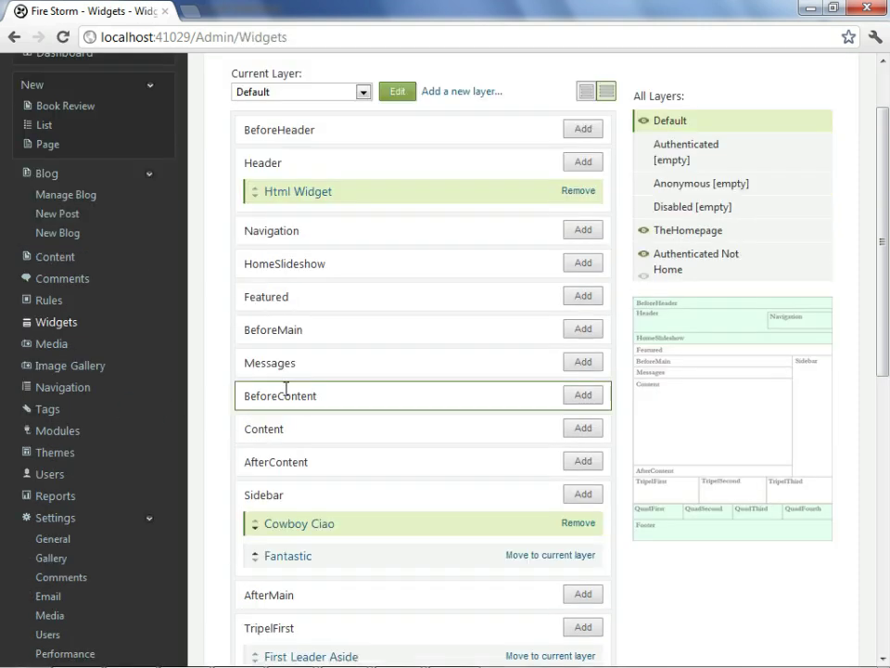
left_click(586, 410)
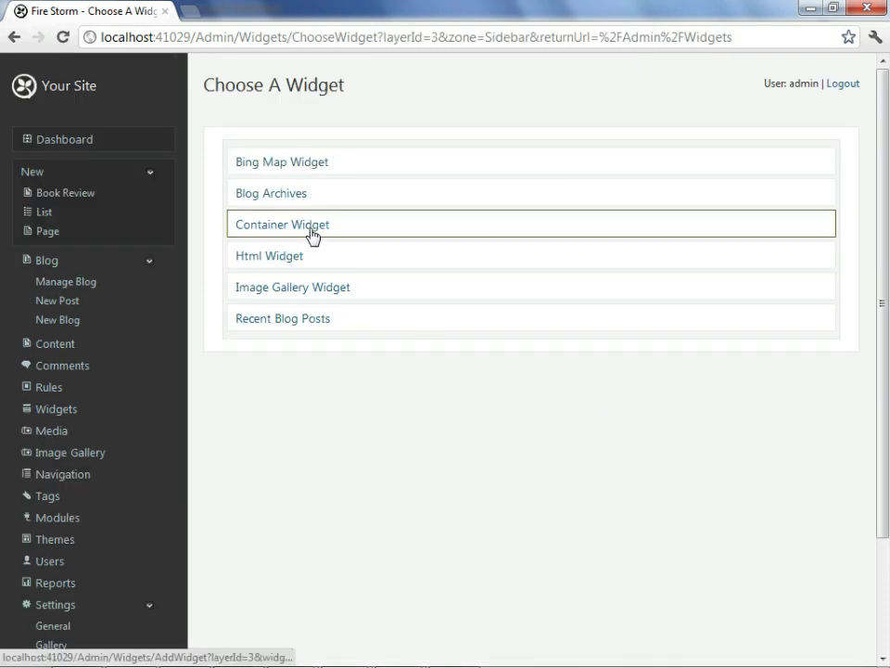
left_click(310, 234)
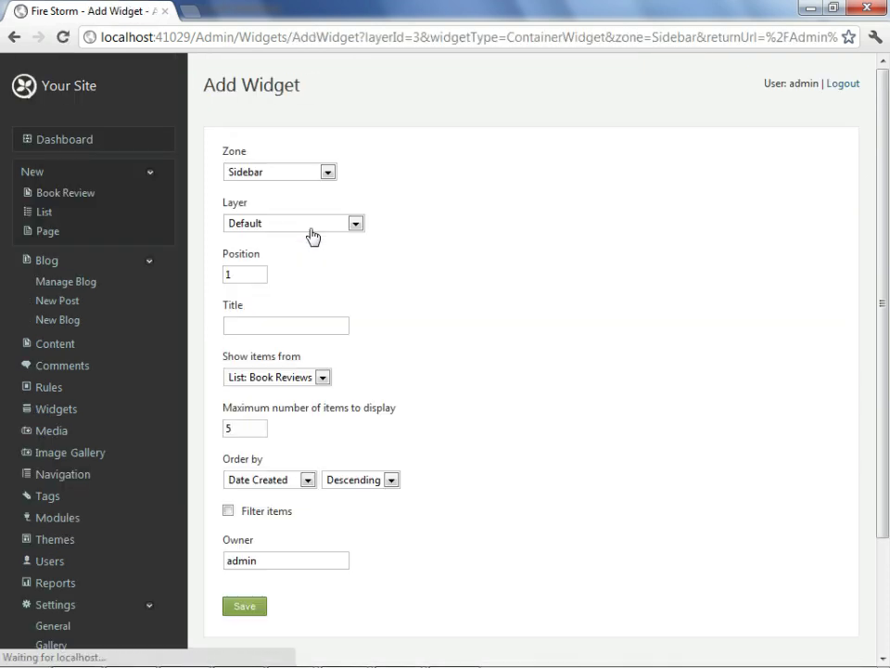
left_click(262, 325)
type("Book")
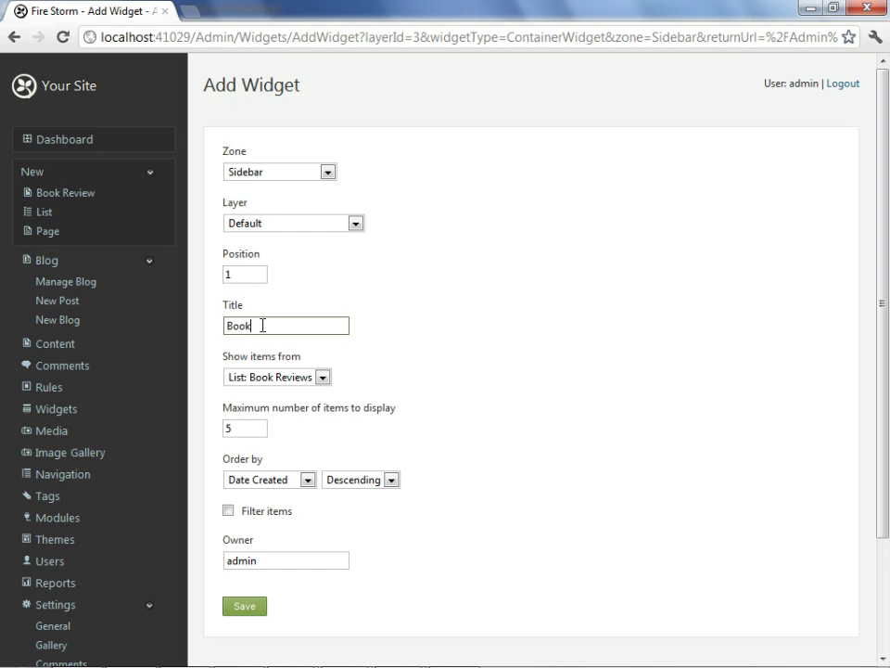
type(" Reviews")
left_click(327, 379)
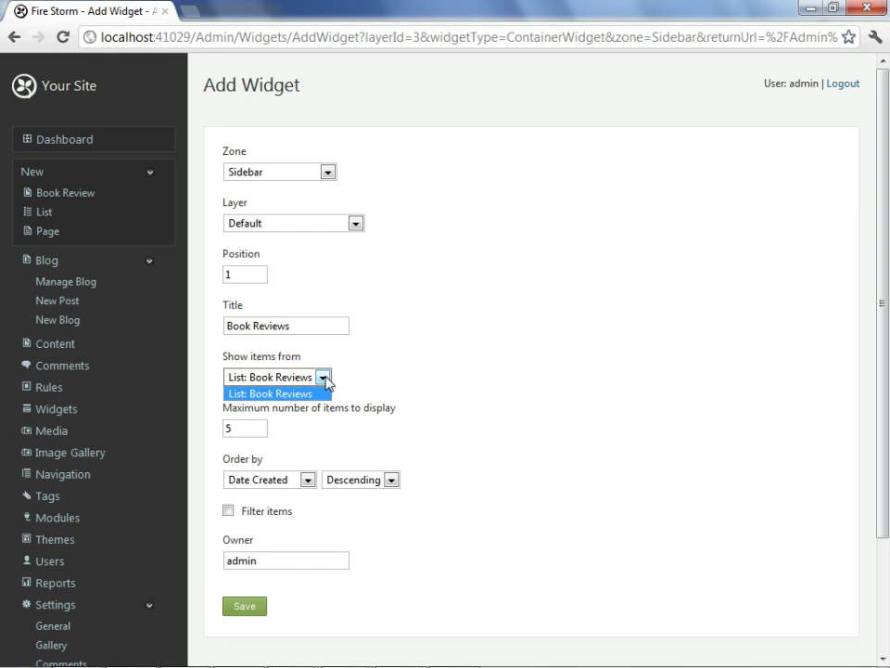
left_click(323, 393)
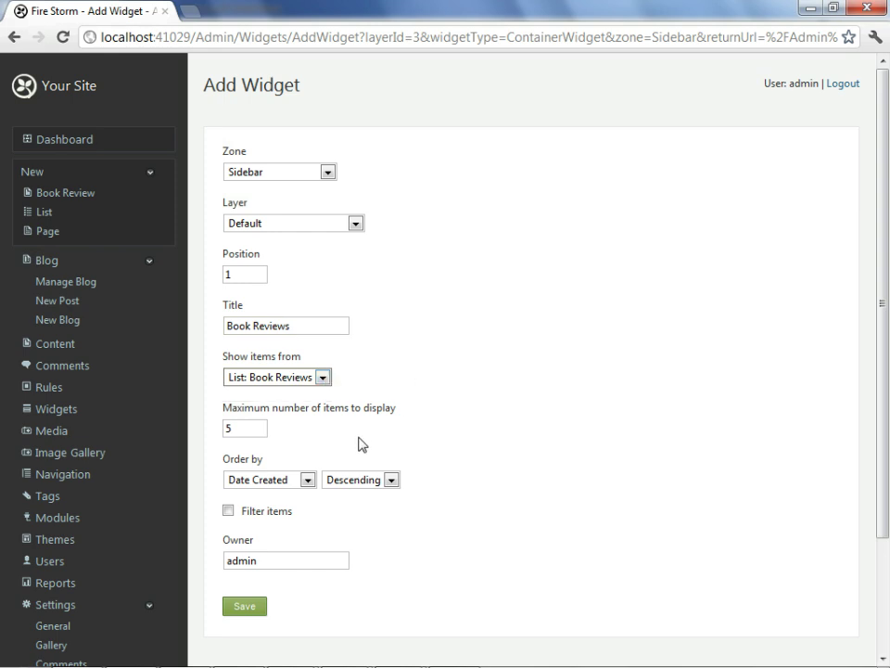
Keep Date Created descending sorting with filtering off, save the widget, and view the home page.
scroll(884, 394, "down", 3)
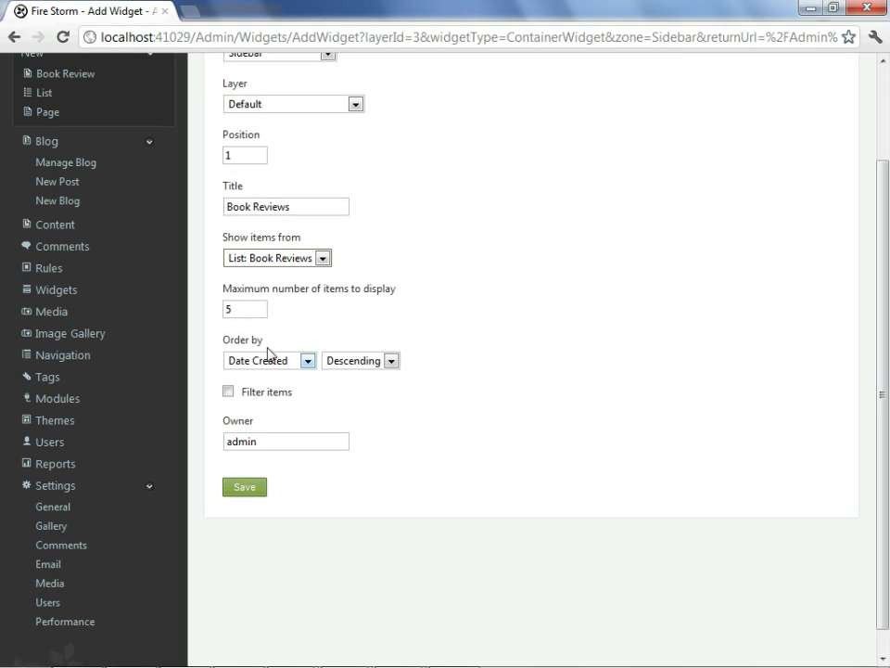
left_click(309, 364)
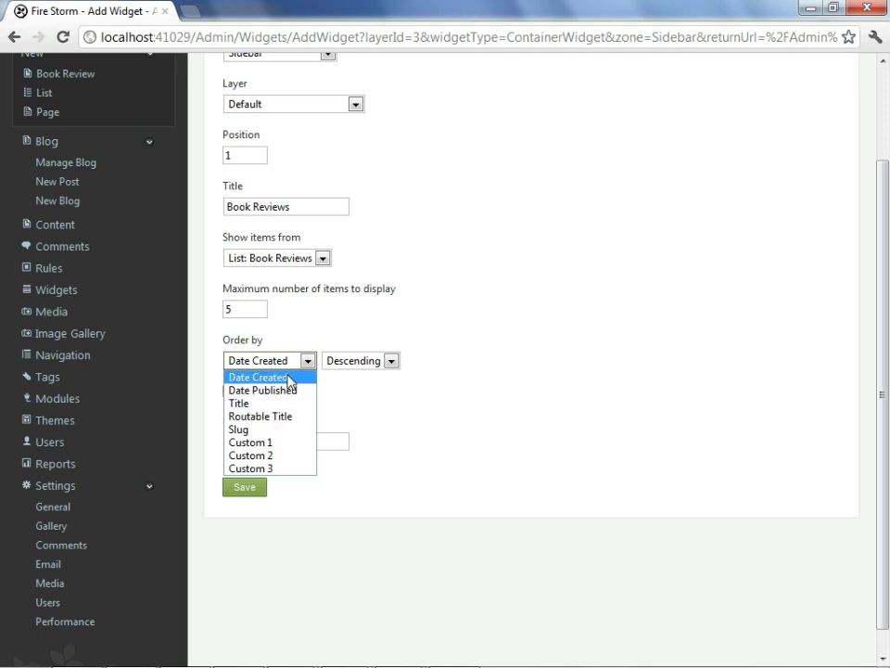
left_click(290, 380)
left_click(393, 359)
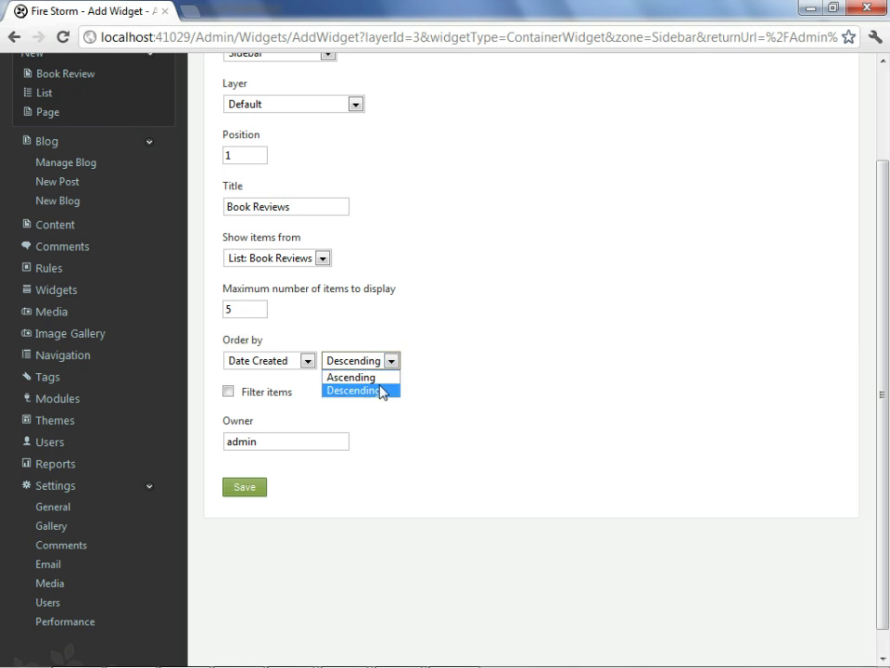
left_click(379, 391)
left_click(228, 392)
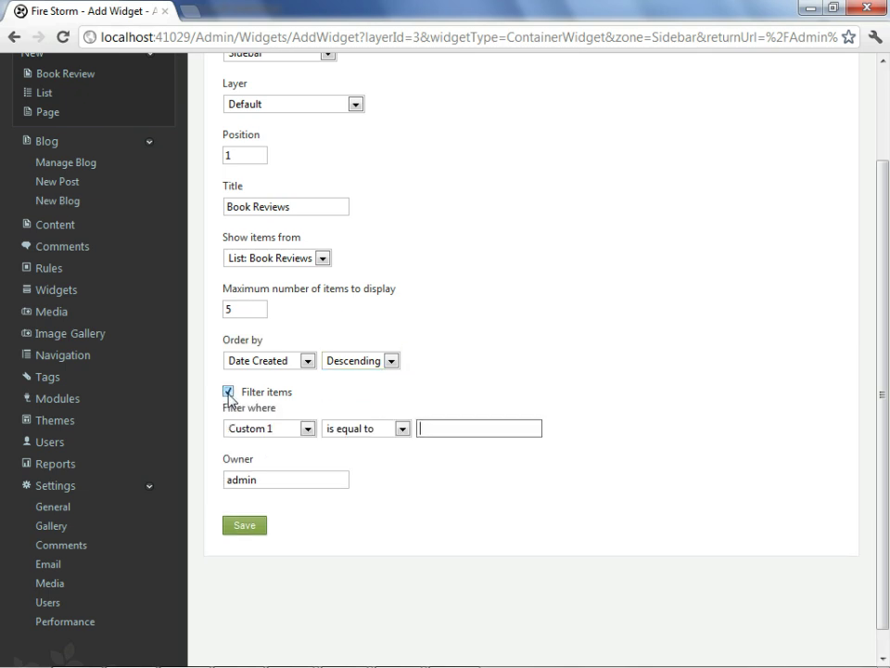
left_click(229, 393)
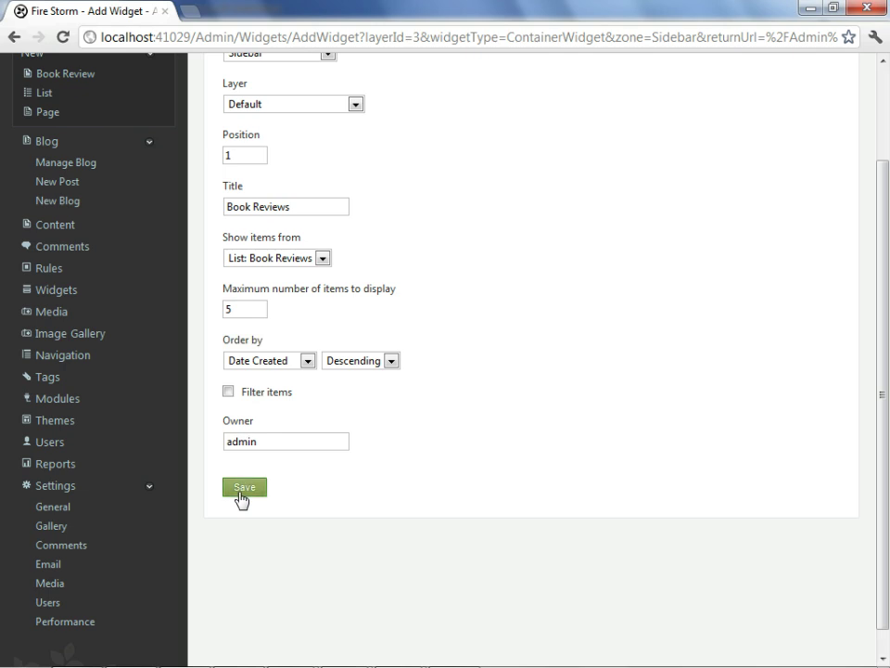
left_click(243, 498)
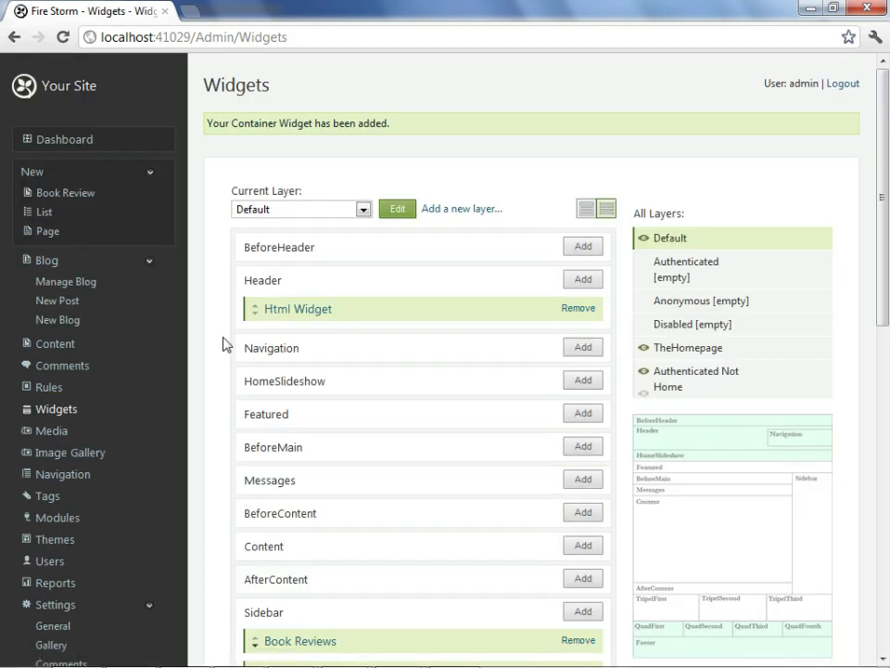
left_click(64, 89)
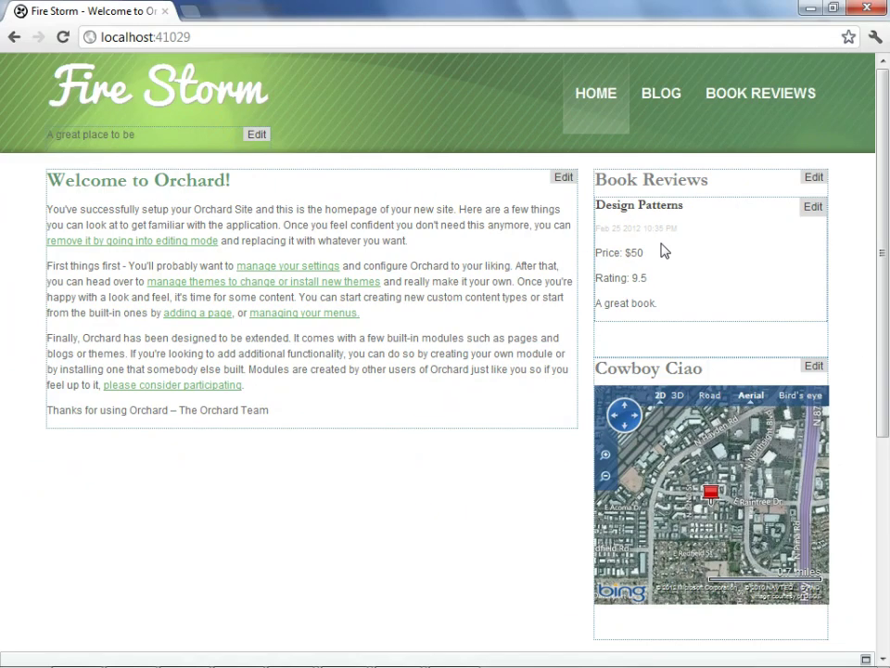
Open the Book Reviews container widget in the Sidebar for editing and review its settings.
left_click(814, 180)
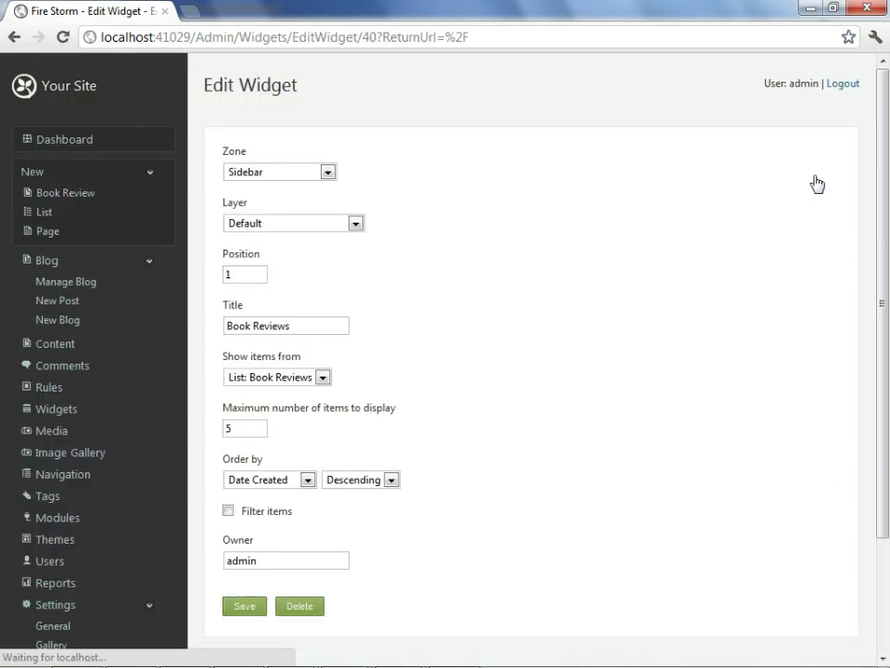
scroll(543, 211, "down", 1)
scroll(543, 210, "up", 1)
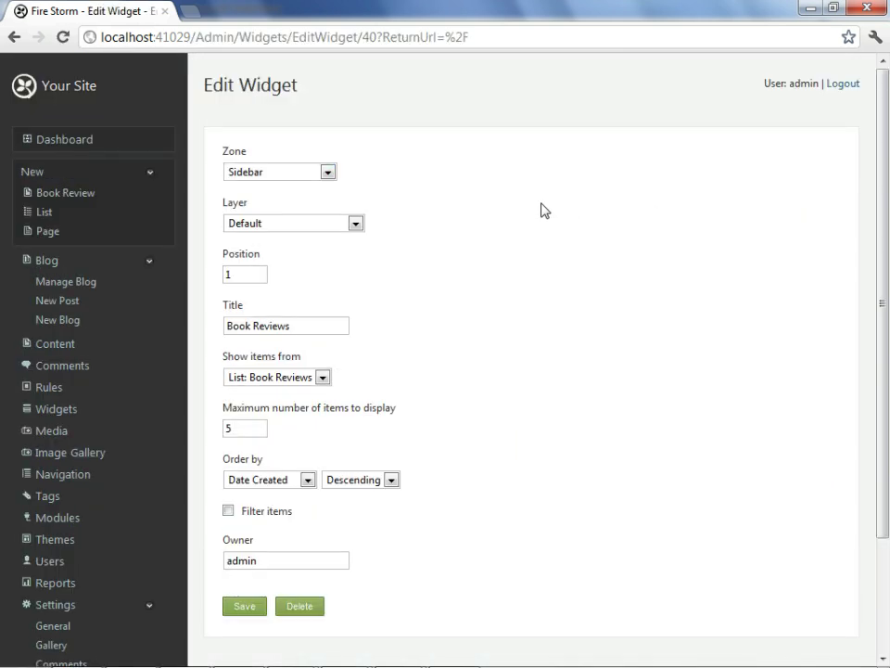